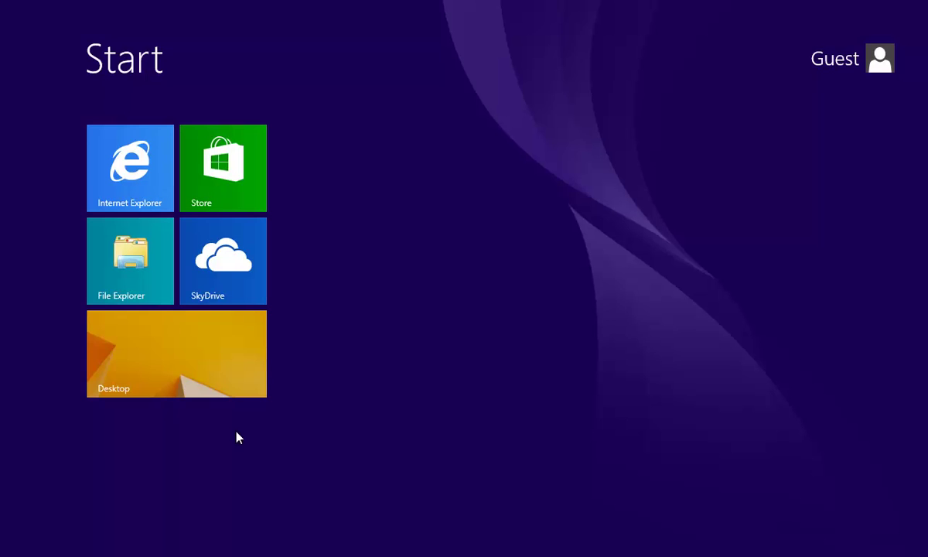
- Leave the Windows 8.1 Start screen for the desktop and bring up the charms bar
{"action": "left_click", "coordinate": [228, 387]}
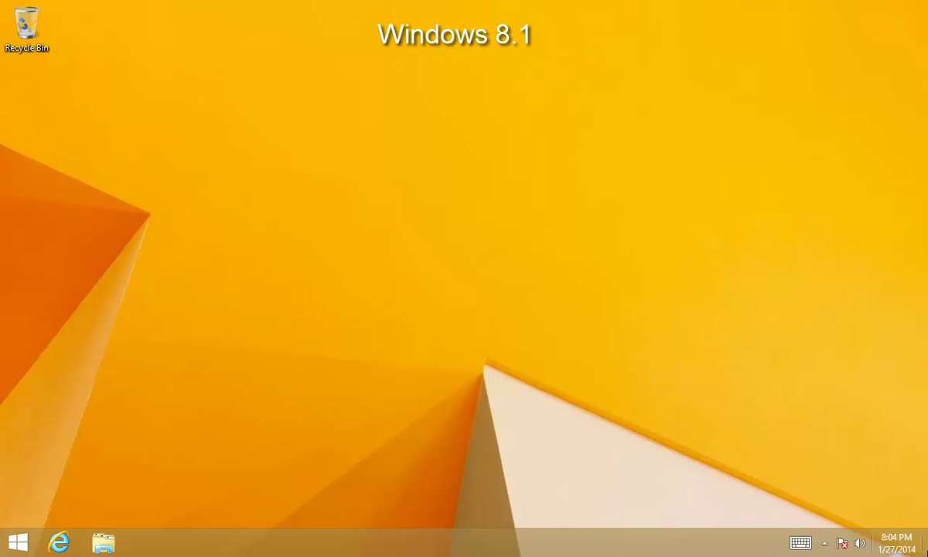
{"action": "mouse_move", "coordinate": [927, 556]}
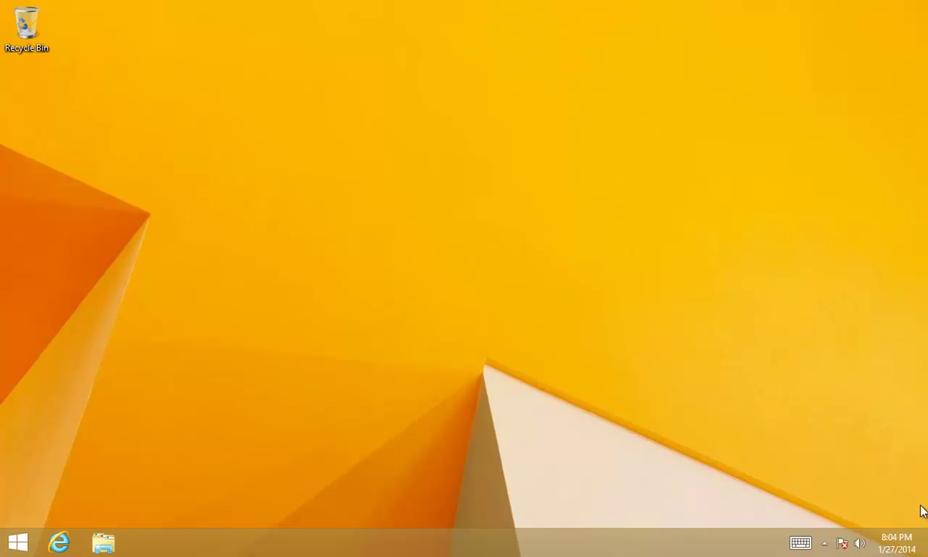
- Join the Hangover Wi-Fi network from the Settings charm, entering its security key
{"action": "left_click", "coordinate": [908, 424]}
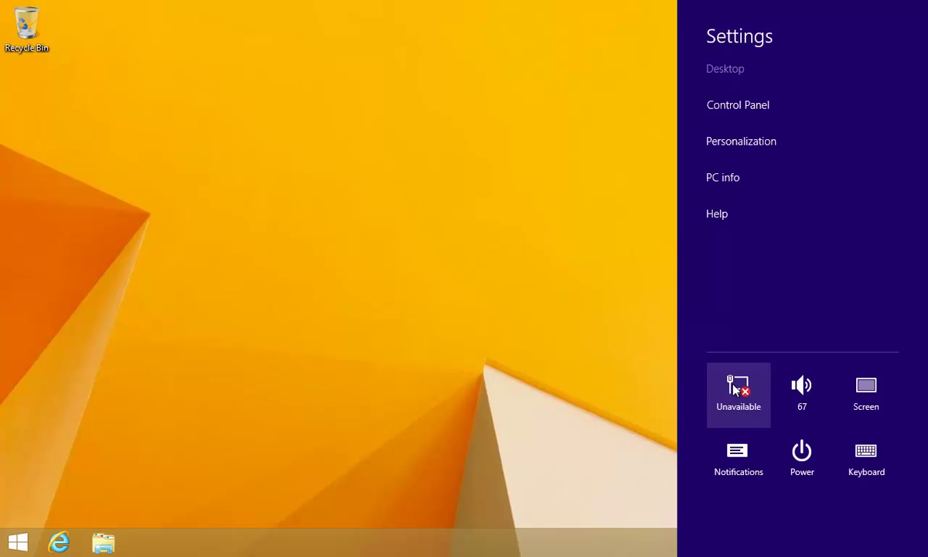
{"action": "left_click", "coordinate": [732, 385]}
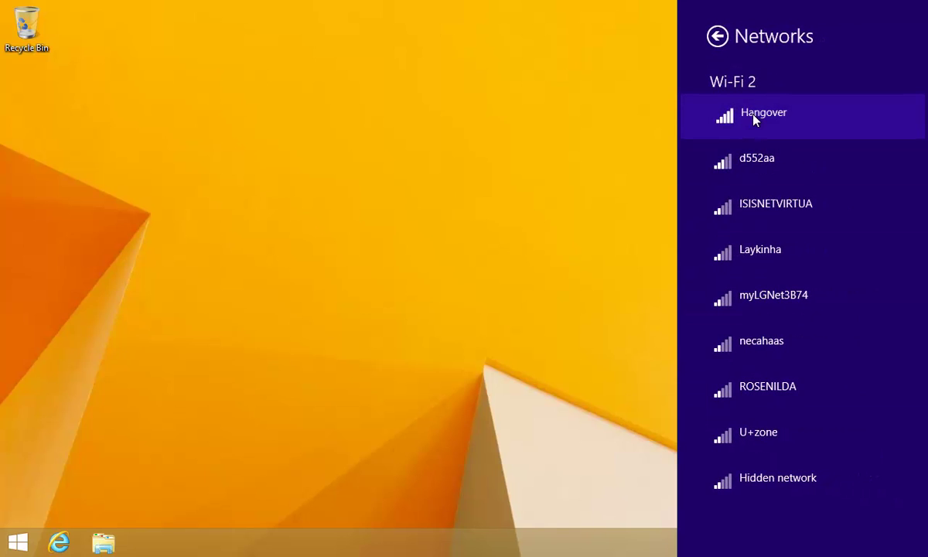
{"action": "left_click", "coordinate": [732, 120]}
{"action": "key", "text": "Return"}
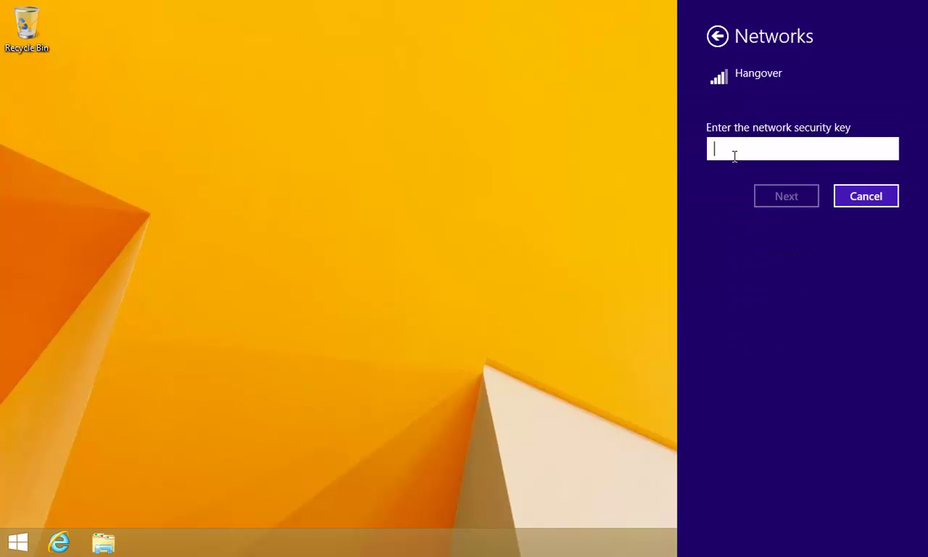
{"action": "type", "text": "1234567890123"}
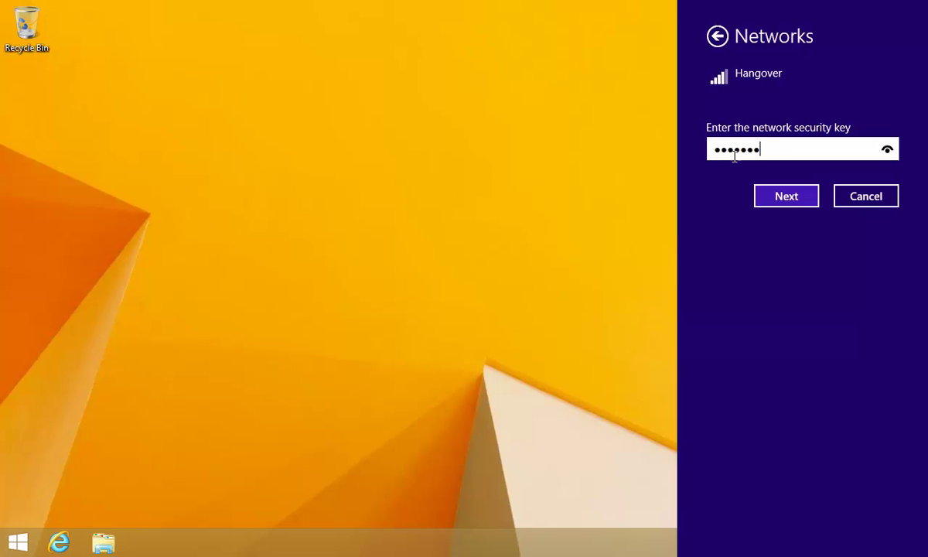
{"action": "key", "text": "Return"}
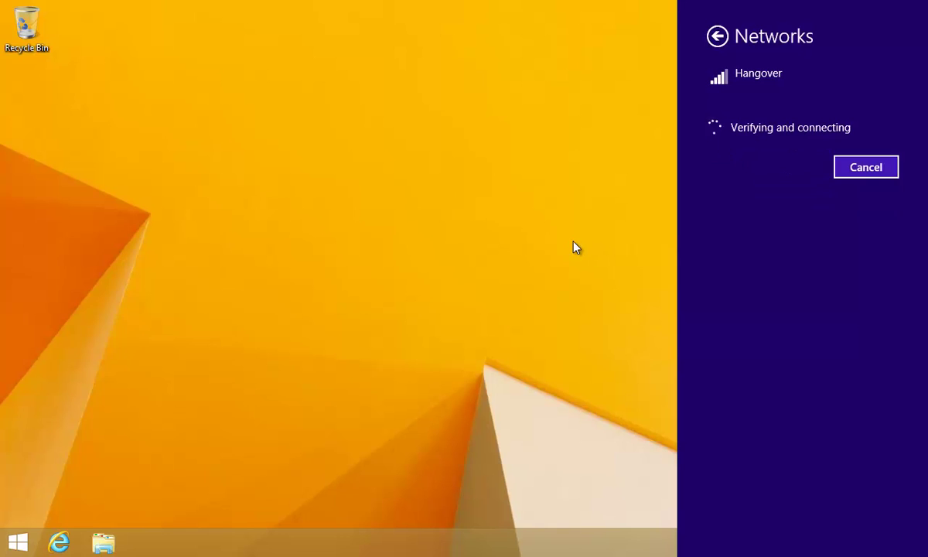
{"action": "left_click", "coordinate": [62, 546]}
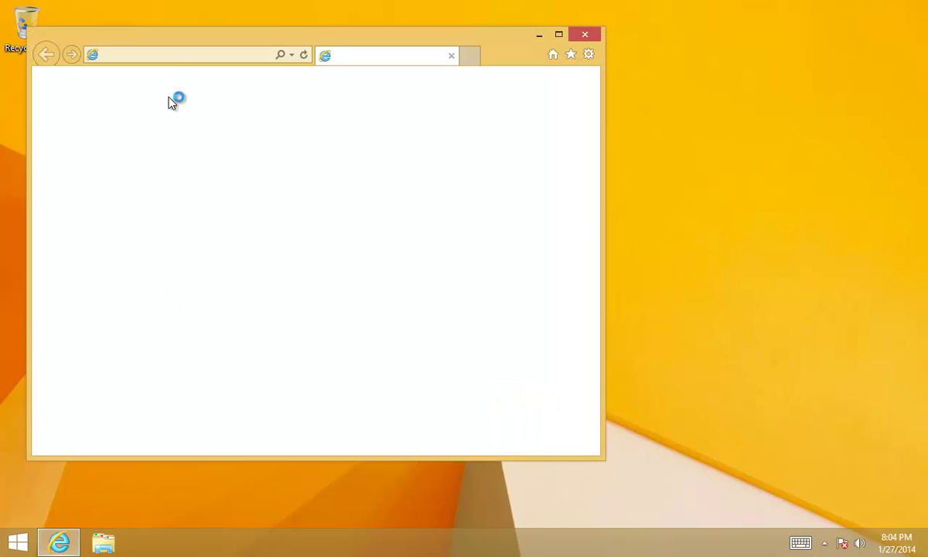
{"action": "left_click", "coordinate": [175, 54]}
{"action": "type", "text": "www.cnn.com"}
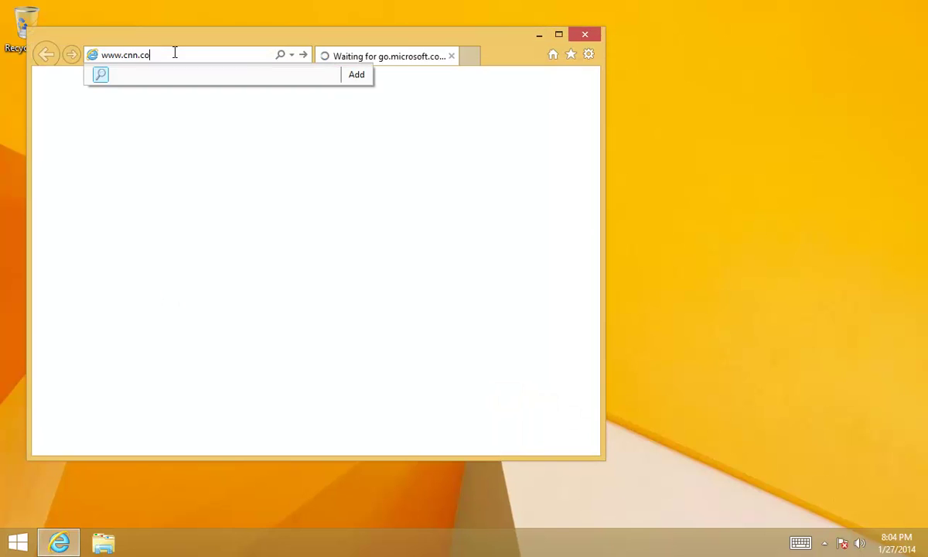
{"action": "key", "text": "Return"}
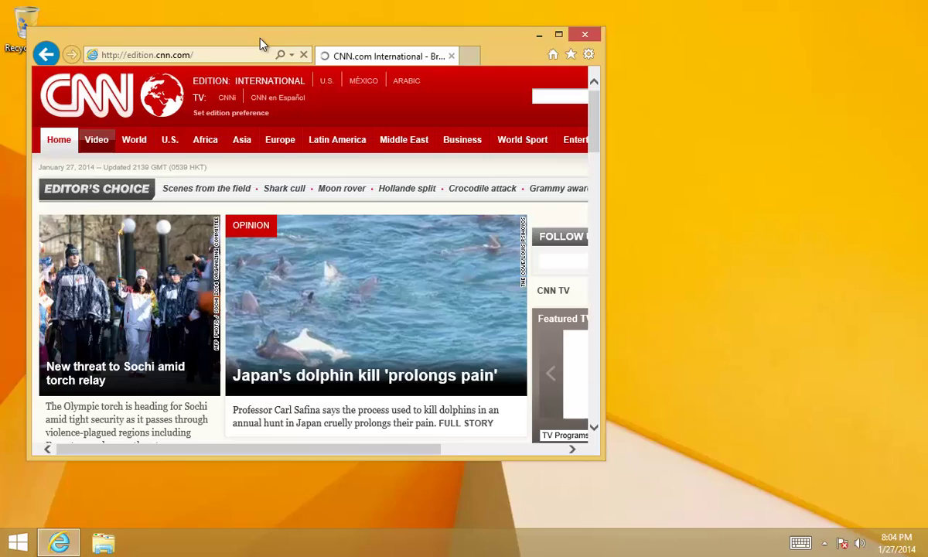
{"action": "double_click", "coordinate": [246, 37]}
{"action": "left_click", "coordinate": [313, 216]}
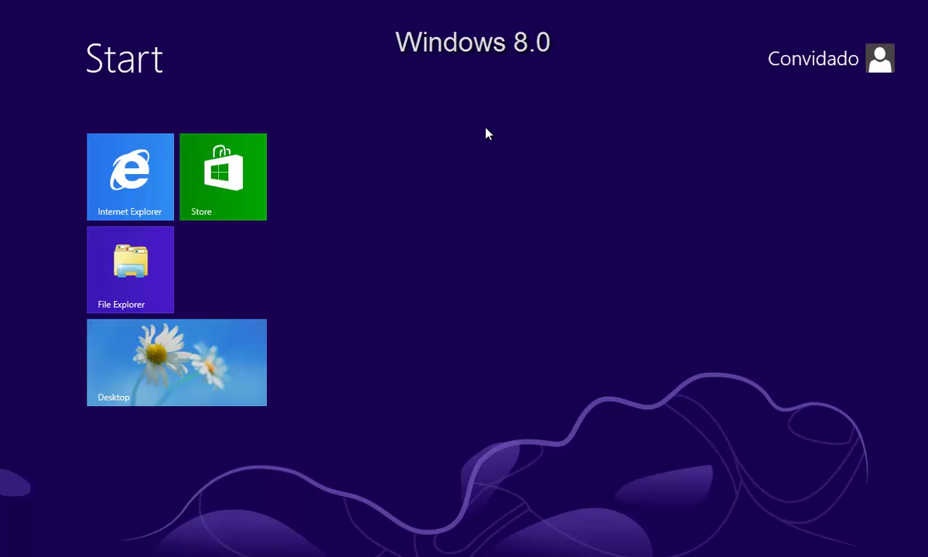
- On the Windows 8.0 desktop, check the Settings pane shows the network as Unavailable, then close it
{"action": "left_click", "coordinate": [251, 334]}
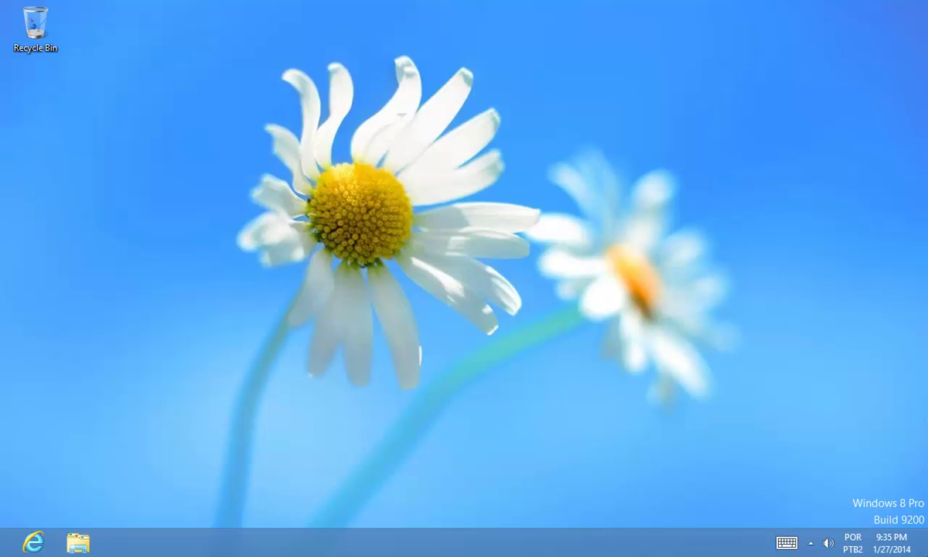
{"action": "mouse_move", "coordinate": [927, 553]}
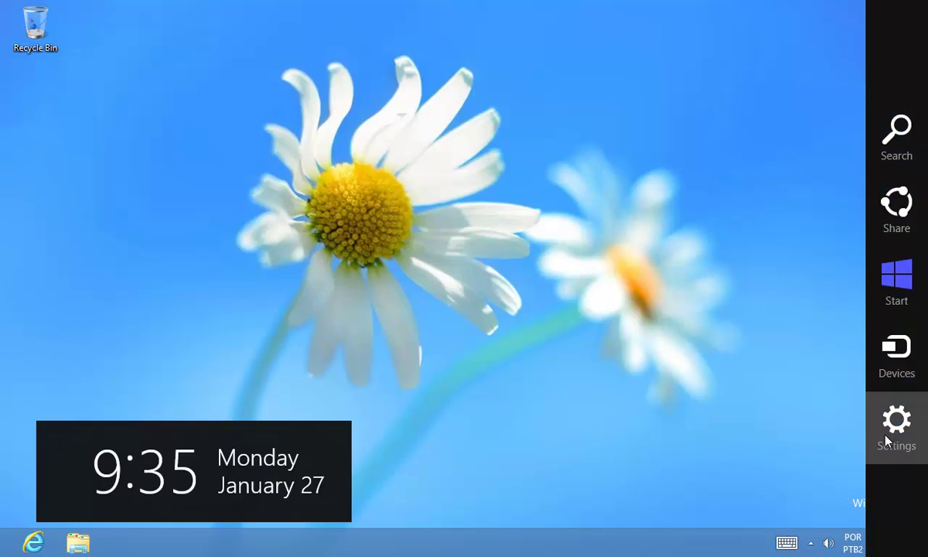
{"action": "left_click", "coordinate": [888, 441]}
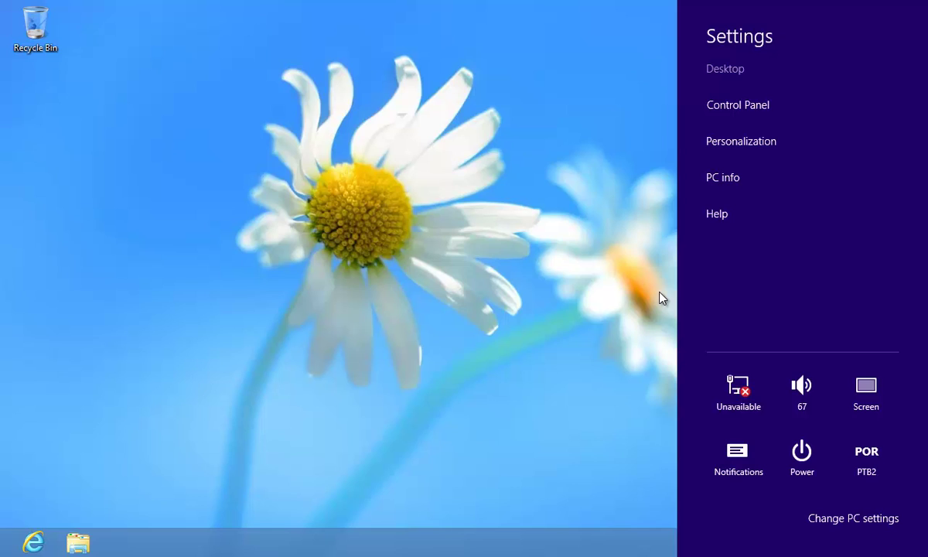
{"action": "left_click", "coordinate": [612, 325]}
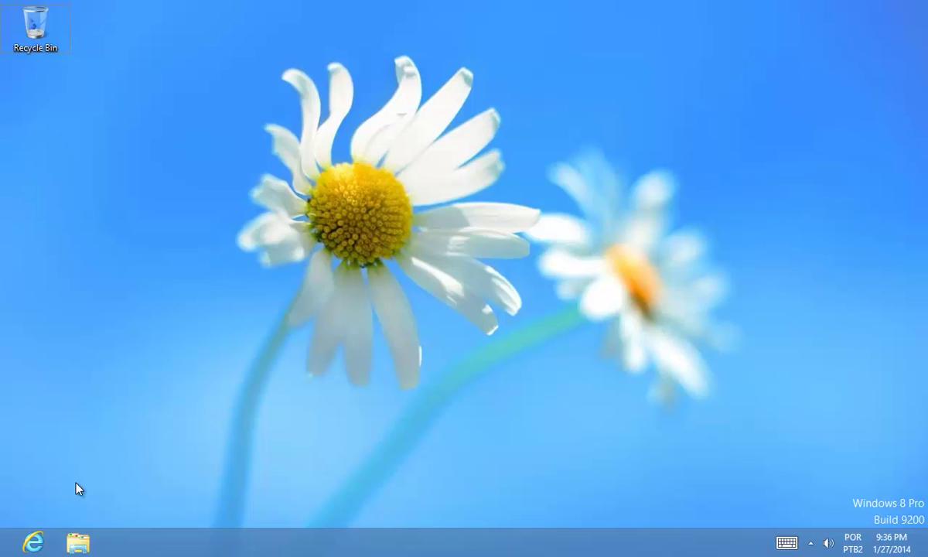
- Open the Network and Sharing Center through Control Panel from the Win+X menu
{"action": "key", "text": "super+x"}
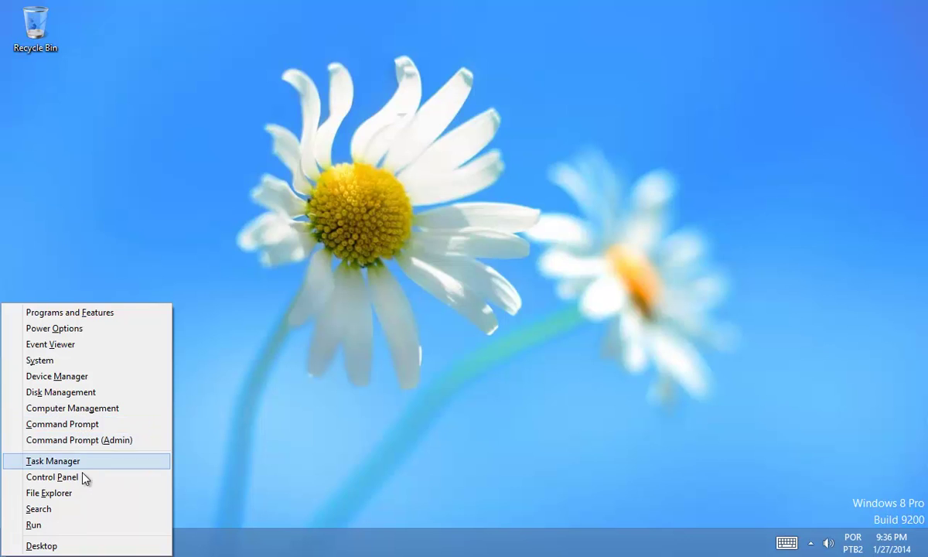
{"action": "left_click", "coordinate": [83, 478]}
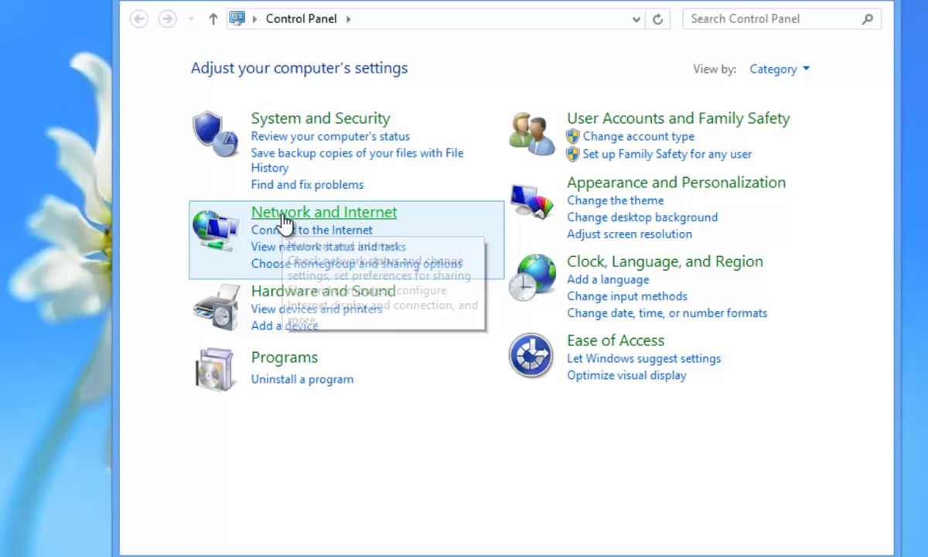
{"action": "left_click", "coordinate": [285, 213]}
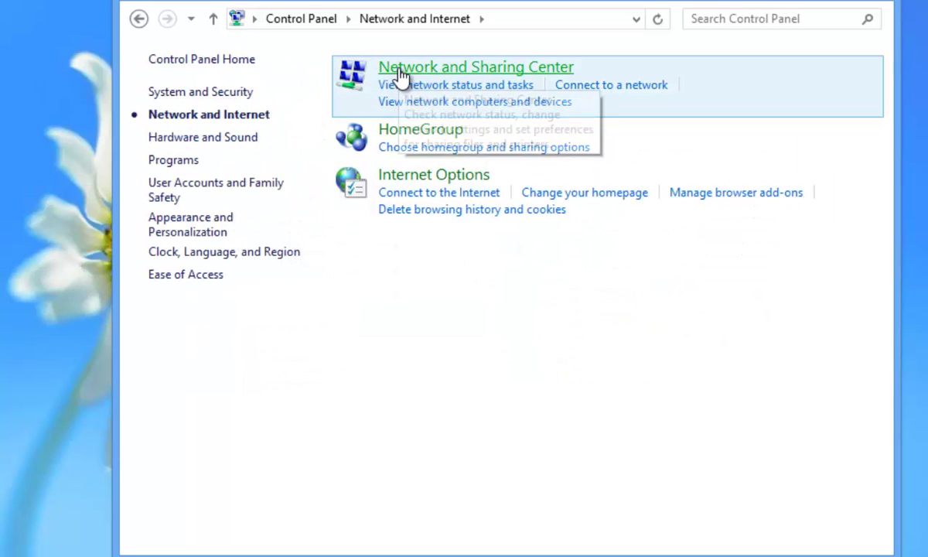
{"action": "left_click", "coordinate": [400, 78]}
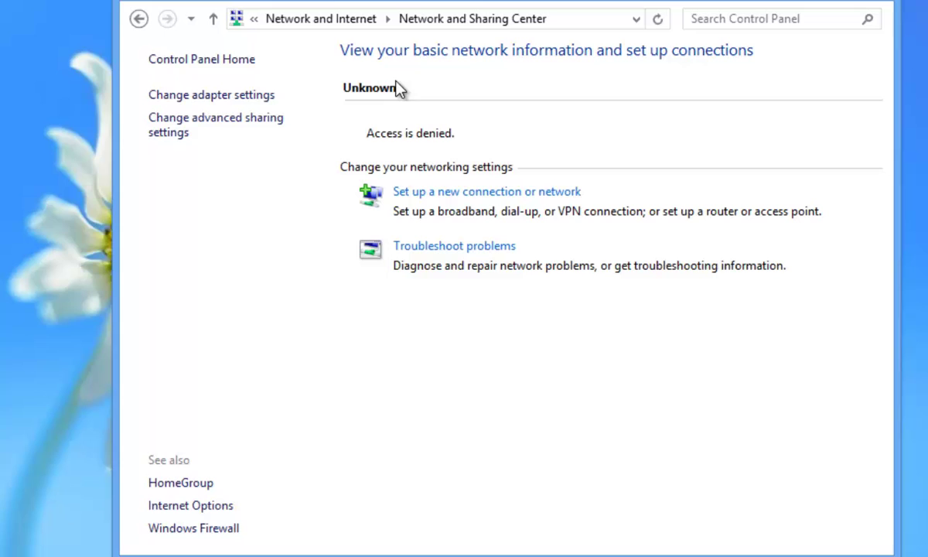
- Start a manual wireless network connection and move its form to the right
{"action": "left_click", "coordinate": [418, 195]}
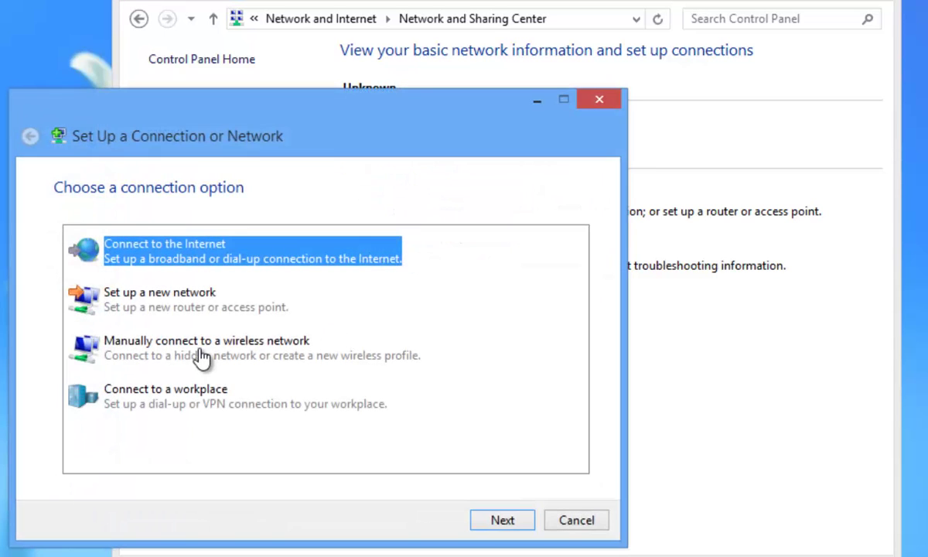
{"action": "left_click", "coordinate": [185, 357]}
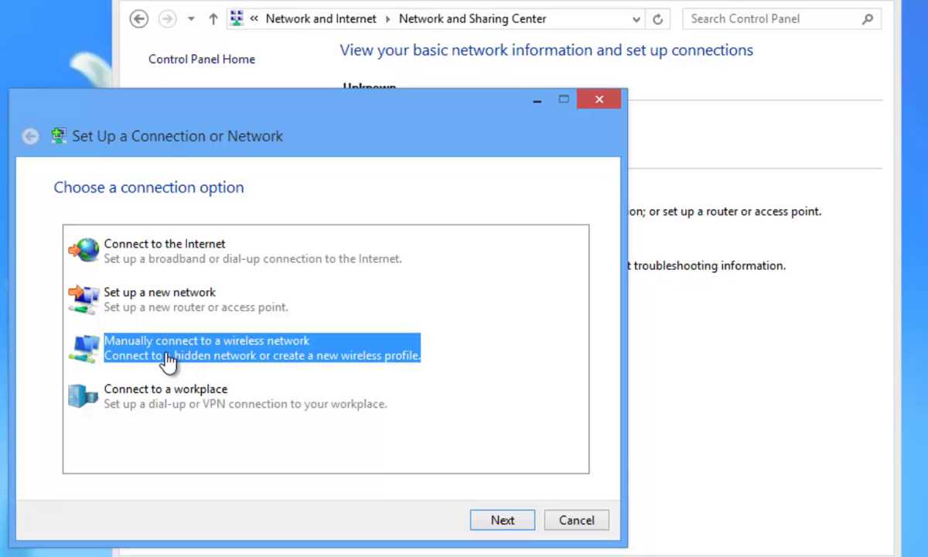
{"action": "left_click", "coordinate": [512, 523]}
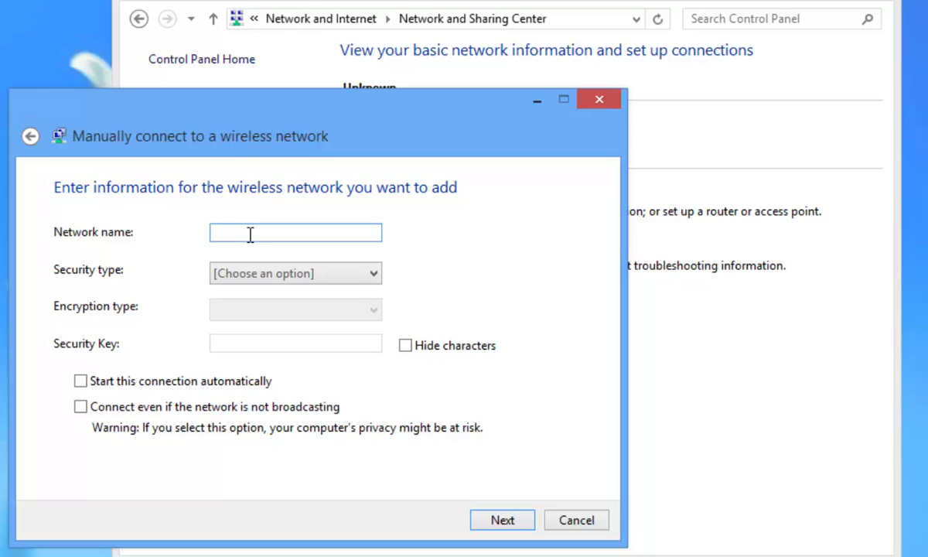
{"action": "left_click_drag", "start_coordinate": [308, 136], "coordinate": [484, 137]}
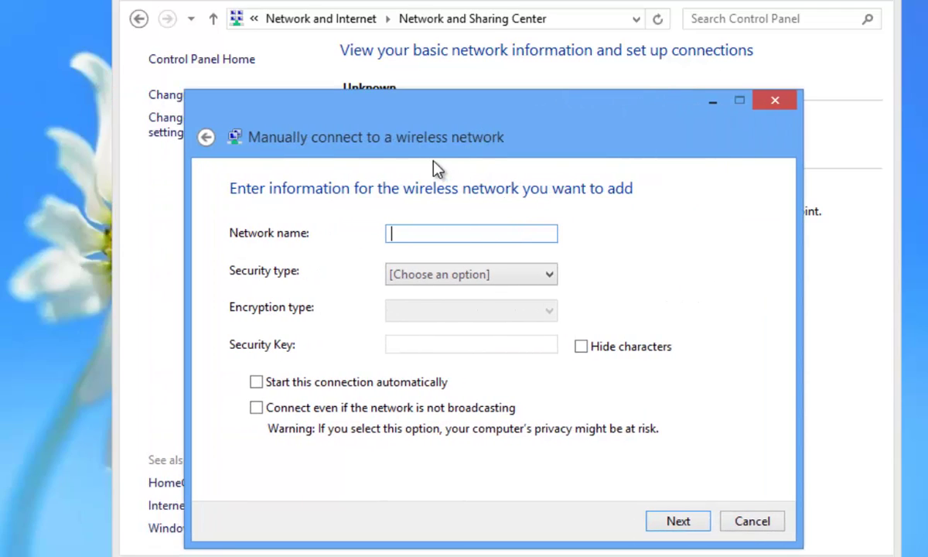
{"action": "left_click", "coordinate": [396, 233]}
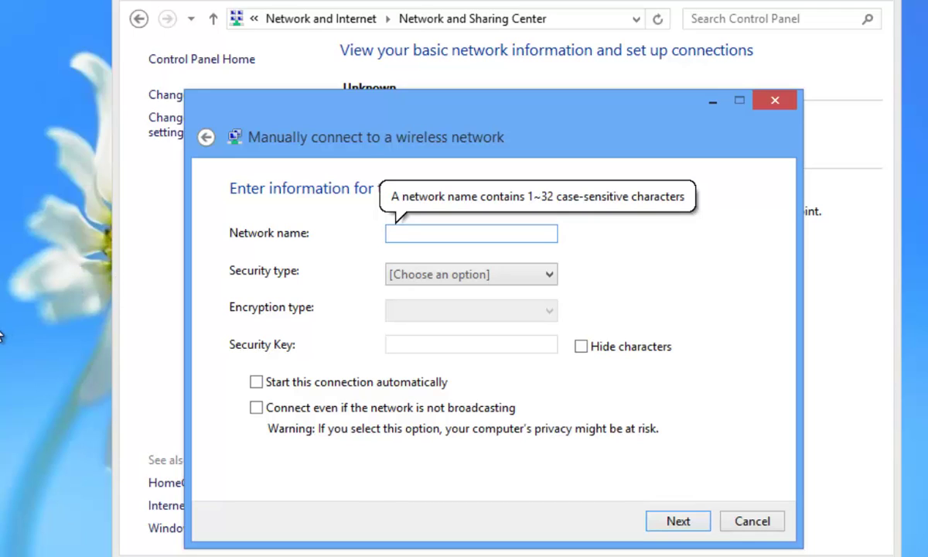
- Launch Command Prompt by searching cmd from the Start screen
{"action": "key", "text": "super"}
{"action": "type", "text": "cmd"}
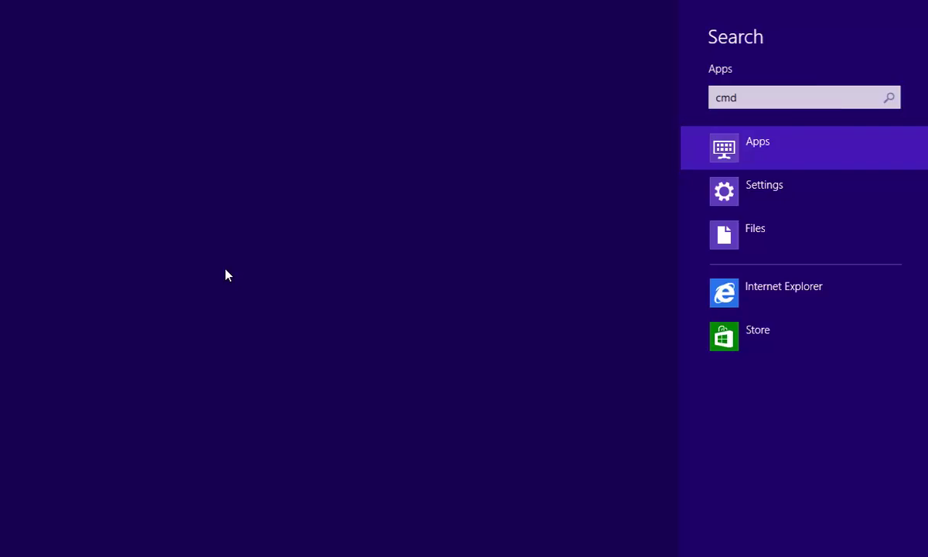
{"action": "key", "text": "Return"}
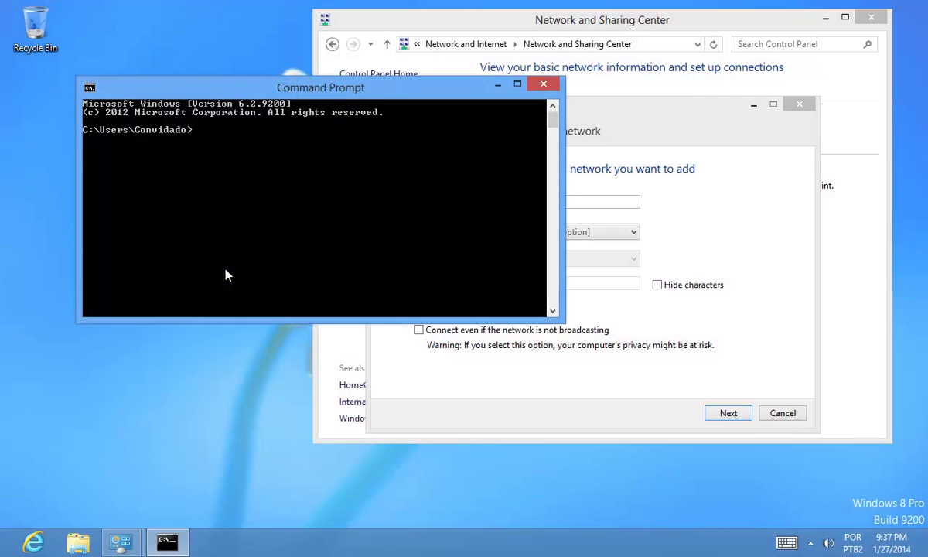
- Run netsh wlan show networks and scroll through the seven networks listed, including Hangover
{"action": "type", "text": "netsh"}
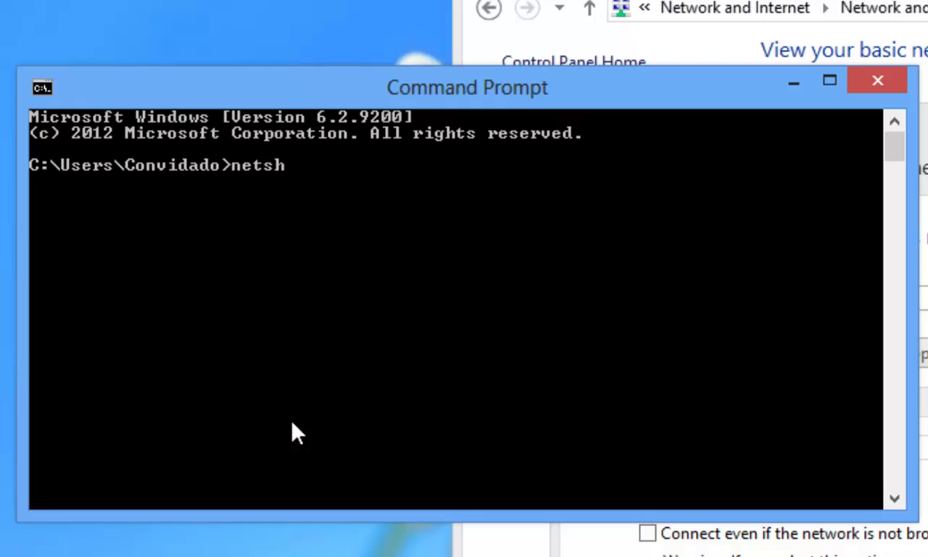
{"action": "type", "text": " wlan sho"}
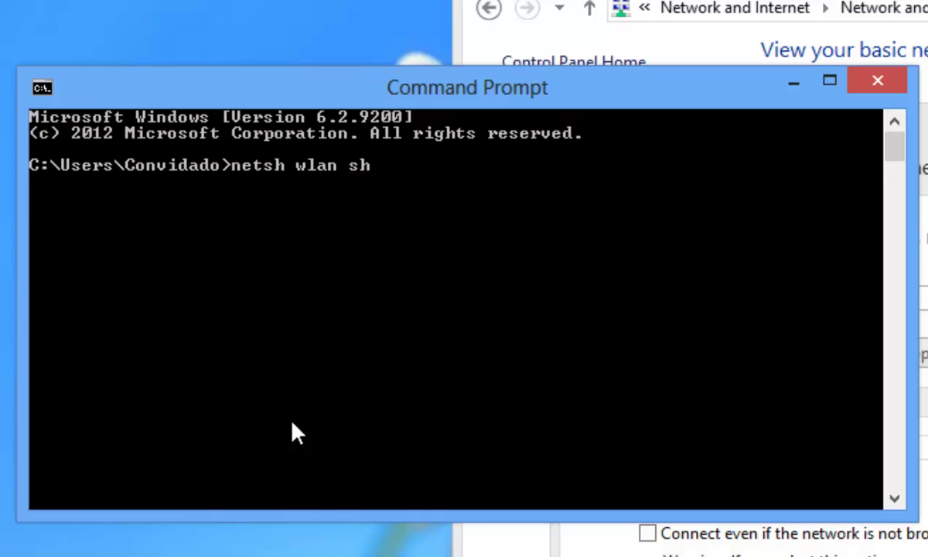
{"action": "type", "text": "w networks"}
{"action": "key", "text": "Return"}
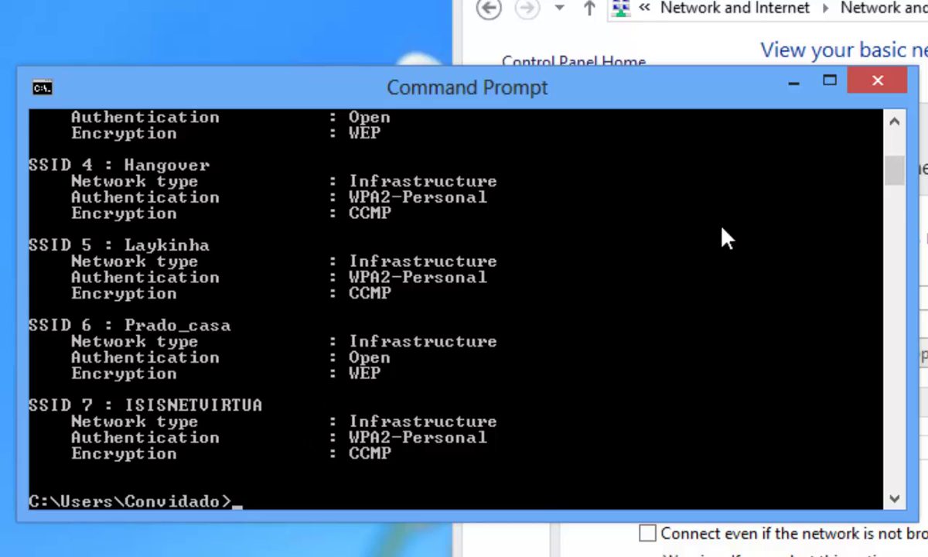
{"action": "left_click_drag", "start_coordinate": [900, 183], "coordinate": [881, 154]}
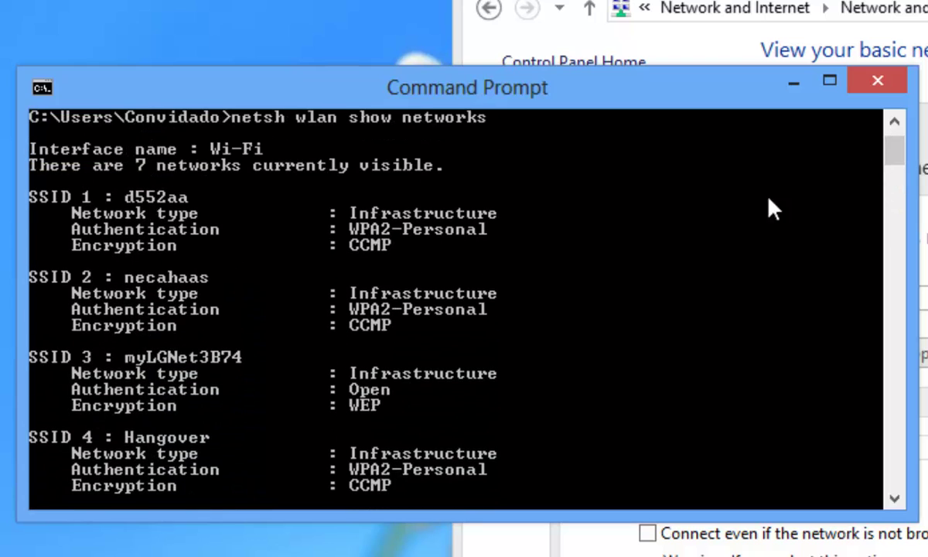
{"action": "scroll", "coordinate": [317, 310], "scroll_direction": "down", "scroll_amount": 2}
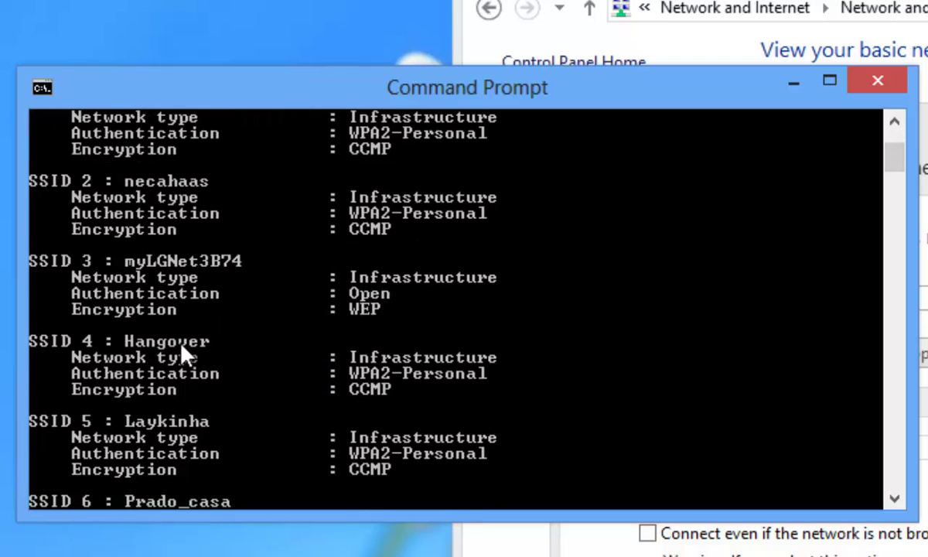
{"action": "scroll", "coordinate": [491, 414], "scroll_direction": "down", "scroll_amount": 5}
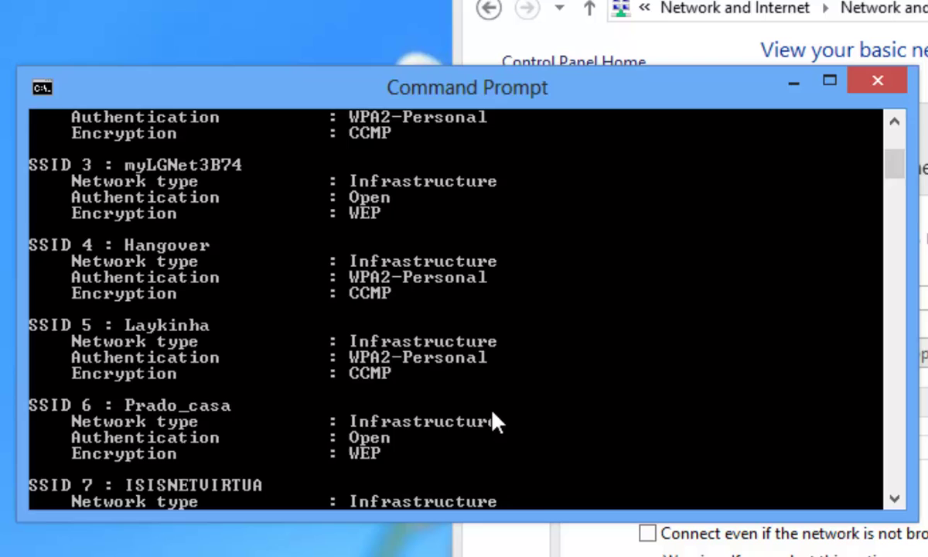
{"action": "scroll", "coordinate": [372, 472], "scroll_direction": "down", "scroll_amount": 1}
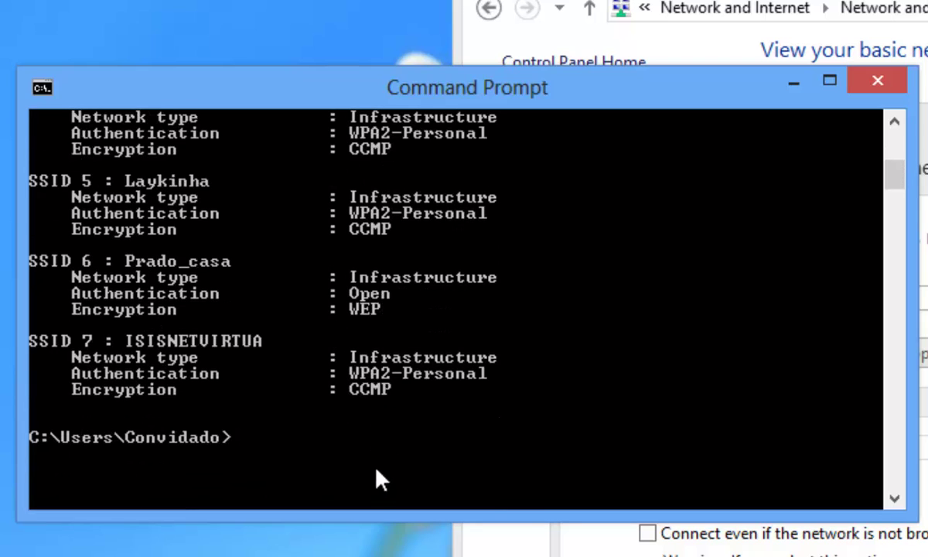
- Rerun the listing with mode=bssid, find Hangover at 78% signal, and return to the wizard
{"action": "key", "text": "Up"}
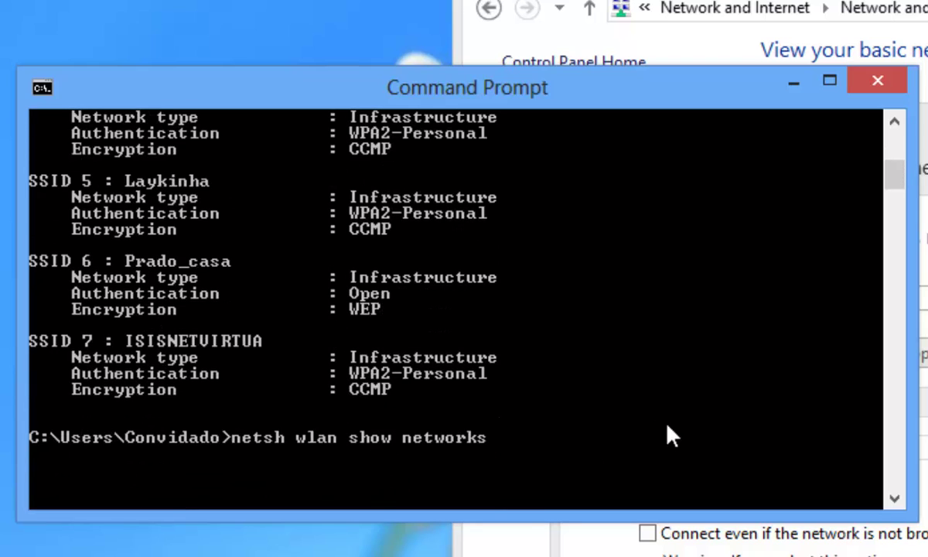
{"action": "type", "text": "mode=bssid"}
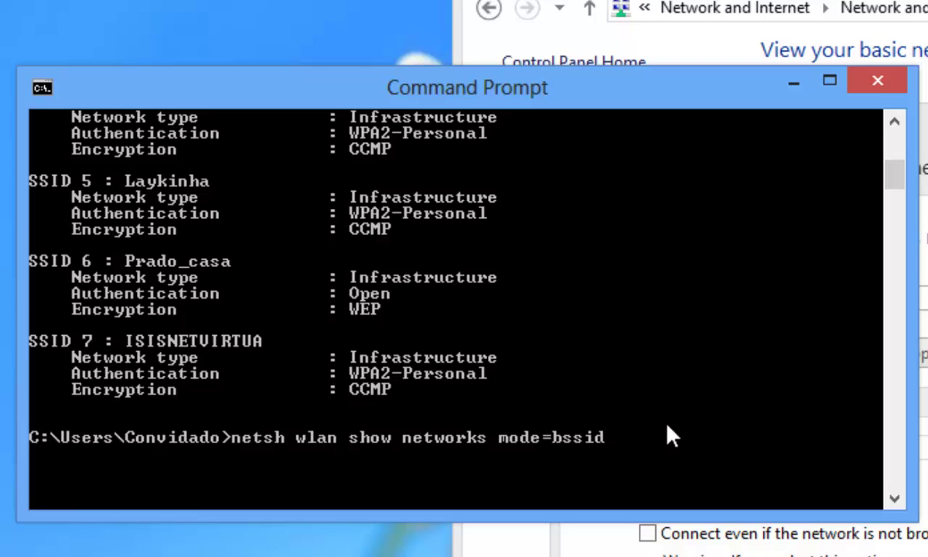
{"action": "key", "text": "Return"}
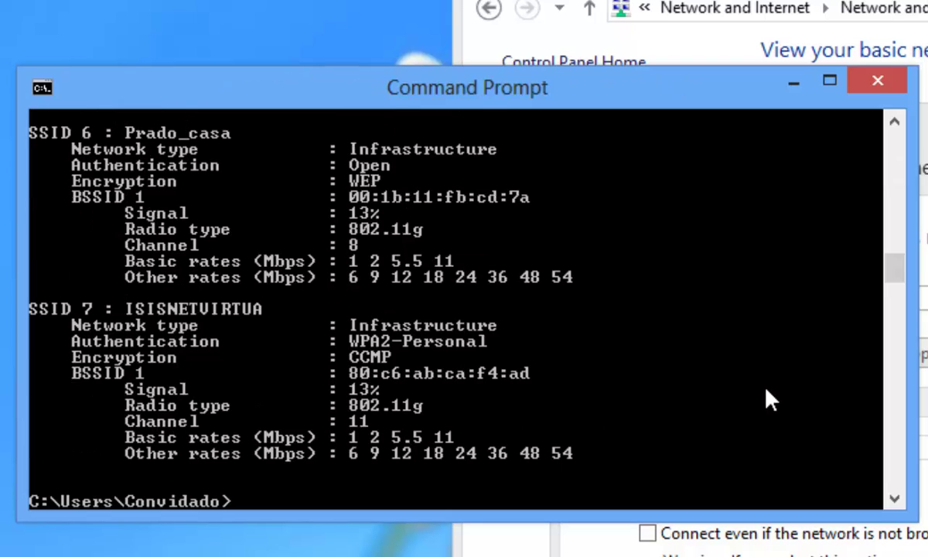
{"action": "left_click_drag", "start_coordinate": [891, 274], "coordinate": [877, 193]}
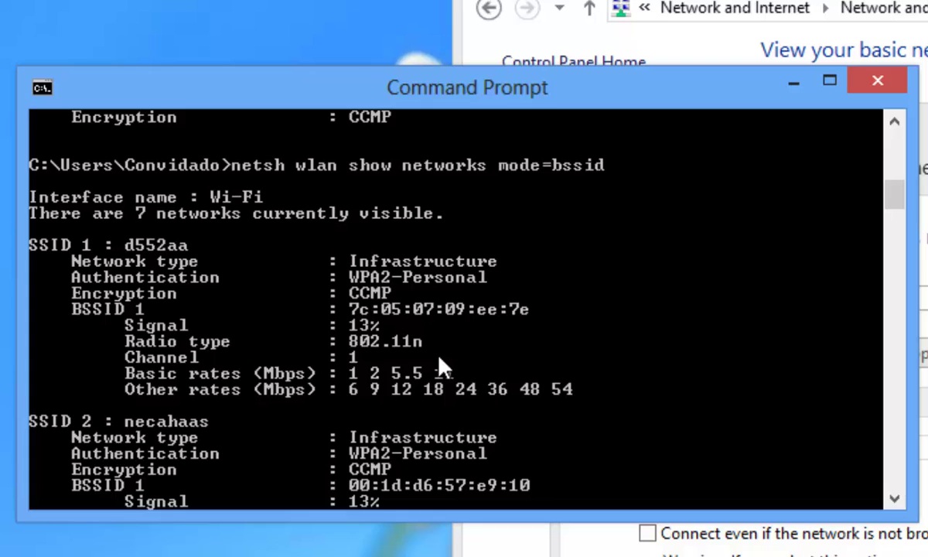
{"action": "scroll", "coordinate": [400, 349], "scroll_direction": "down", "scroll_amount": 1}
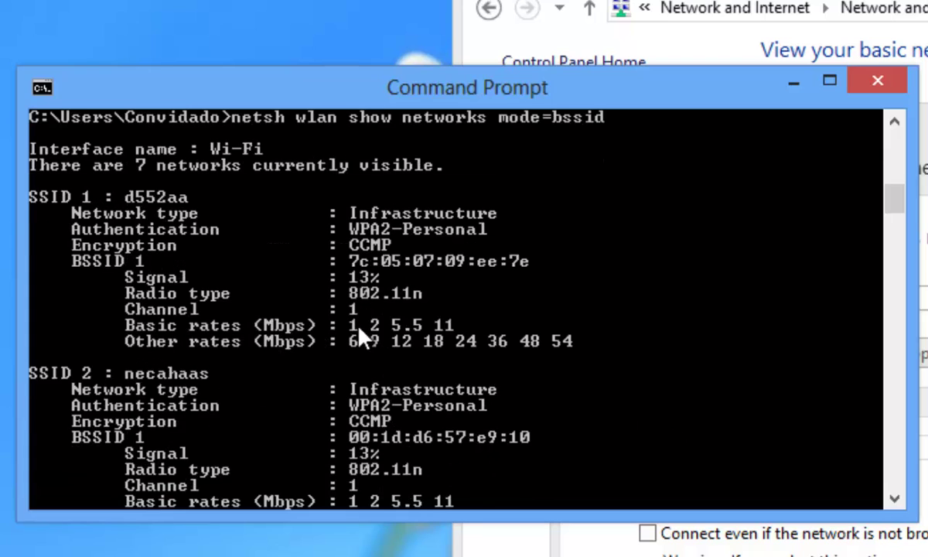
{"action": "mouse_move", "coordinate": [896, 212]}
{"action": "left_mouse_down"}
{"action": "mouse_move", "coordinate": [891, 232]}
{"action": "mouse_move", "coordinate": [887, 199]}
{"action": "mouse_move", "coordinate": [887, 219]}
{"action": "left_mouse_up"}
{"action": "scroll", "coordinate": [454, 315], "scroll_direction": "down", "scroll_amount": 3}
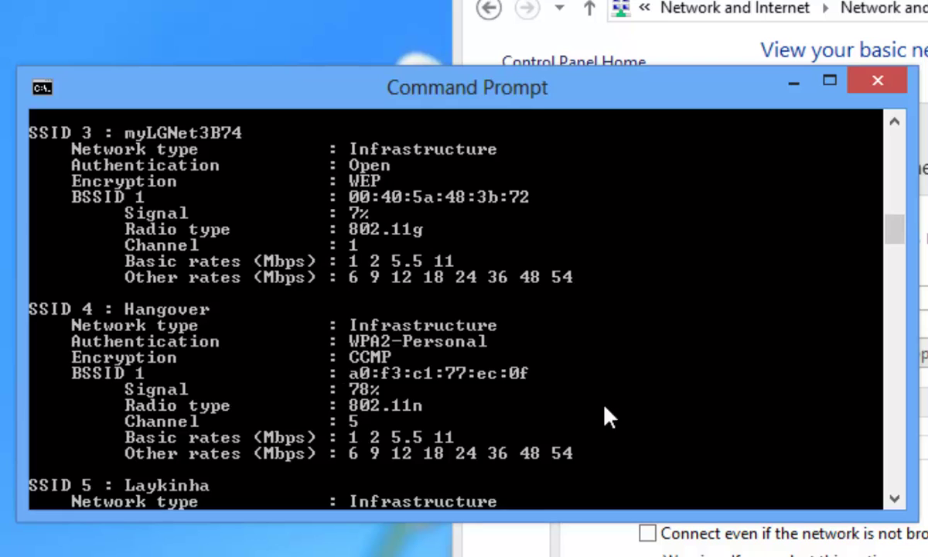
{"action": "key", "text": "alt+Tab"}
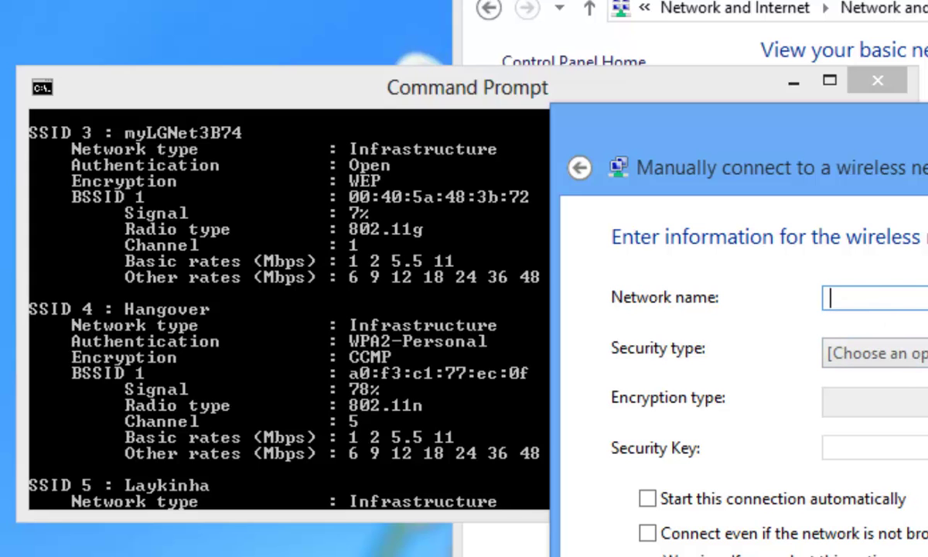
- Enter network name Hangover, WPA2-Personal security and a hidden security key, then submit
{"action": "type", "text": "Hangover"}
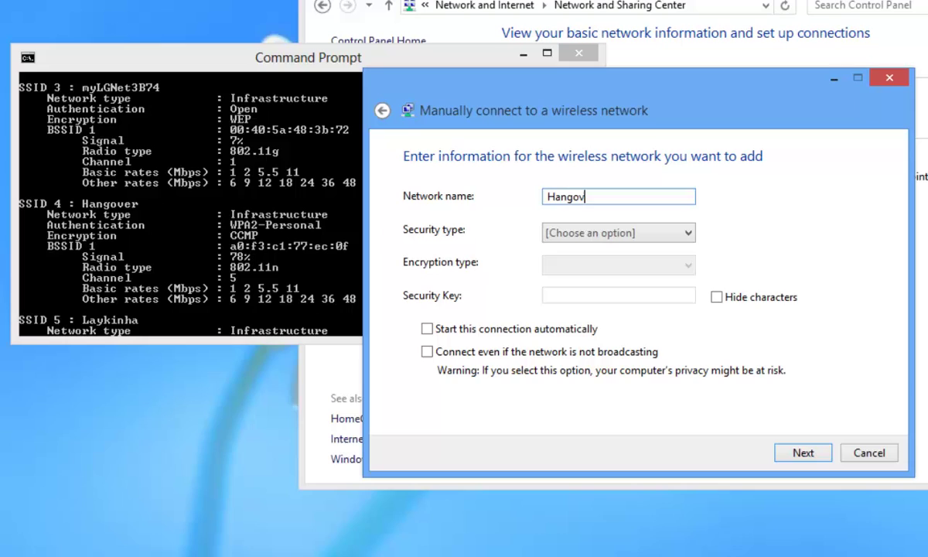
{"action": "left_click", "coordinate": [603, 232]}
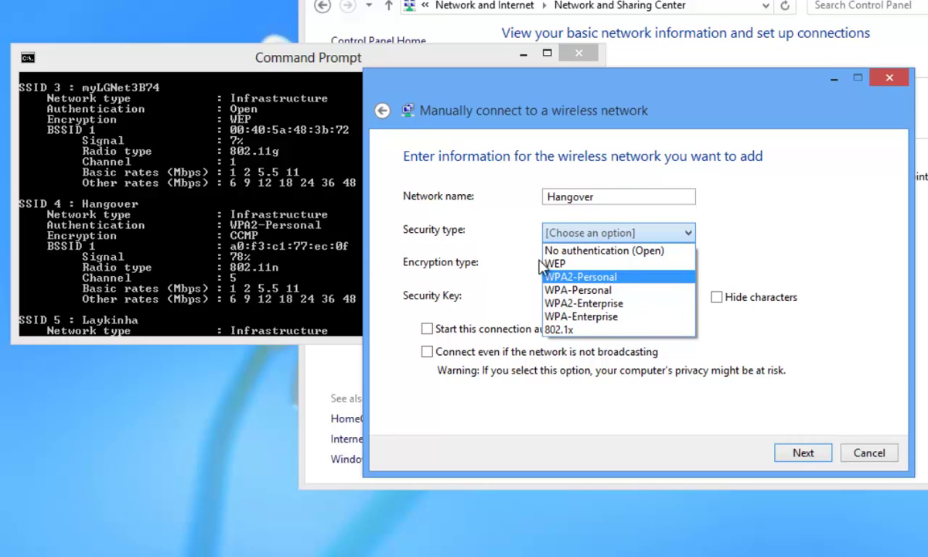
{"action": "left_click", "coordinate": [582, 276]}
{"action": "left_click", "coordinate": [567, 300]}
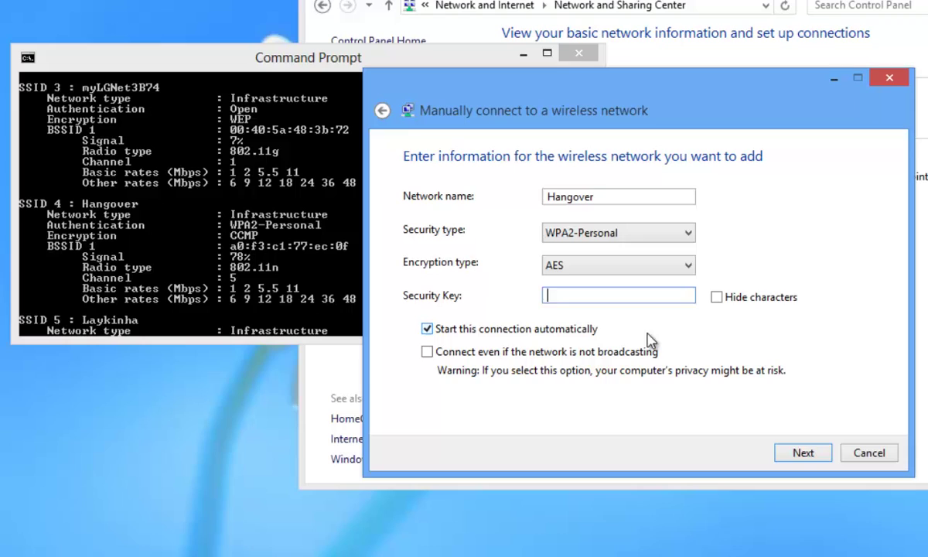
{"action": "left_click", "coordinate": [717, 297]}
{"action": "left_click", "coordinate": [570, 301]}
{"action": "type", "text": "•••••••••••••••"}
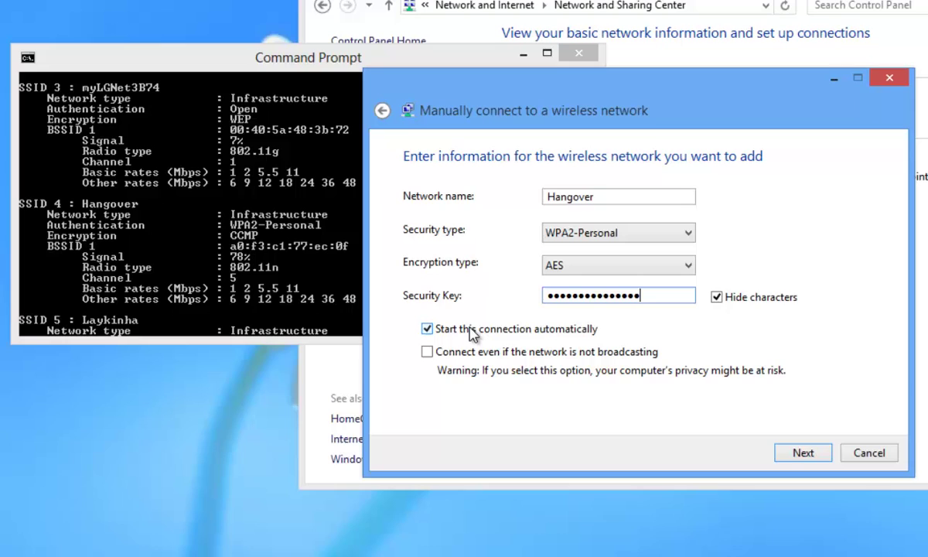
{"action": "left_click", "coordinate": [793, 455]}
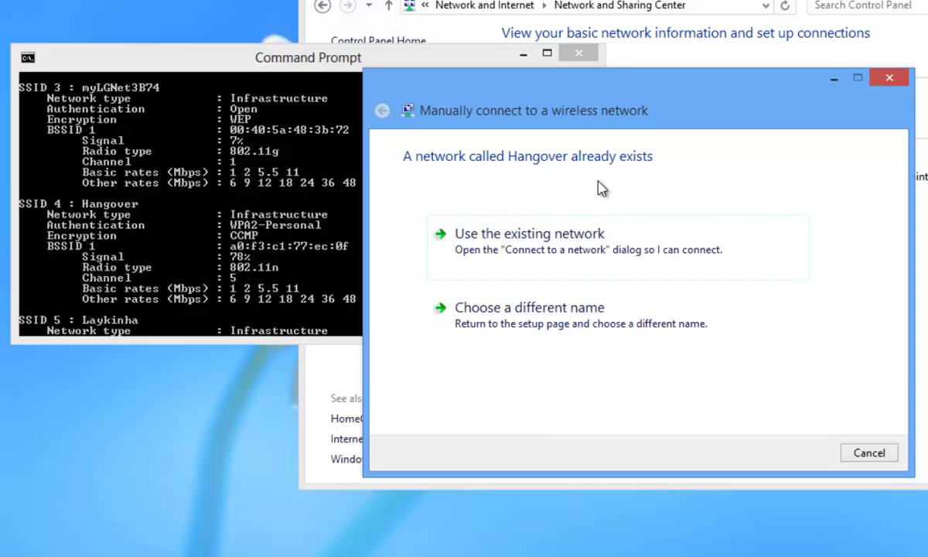
- Bring Command Prompt back in front and scroll its detailed network listing
{"action": "left_click", "coordinate": [317, 197]}
{"action": "scroll", "coordinate": [594, 160], "scroll_direction": "up", "scroll_amount": 1}
{"action": "left_click_drag", "start_coordinate": [594, 160], "coordinate": [557, 201]}
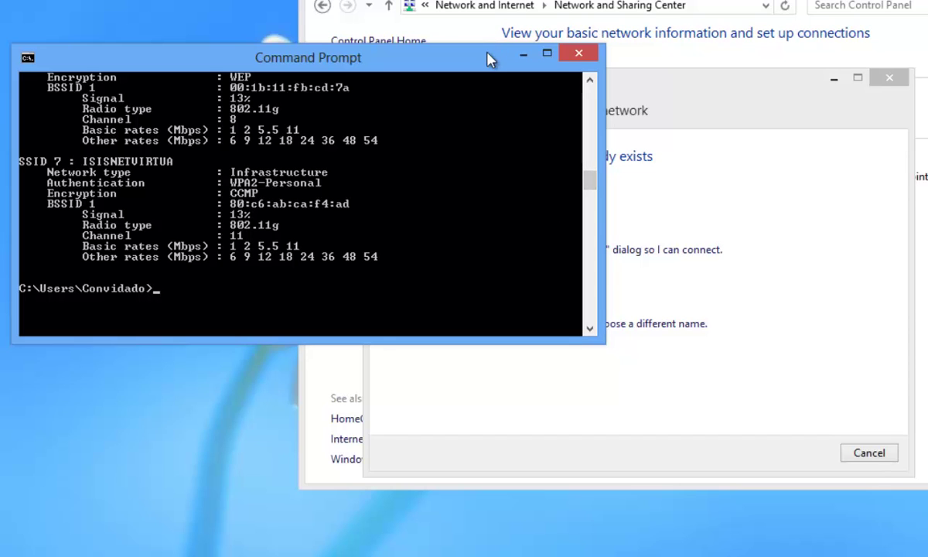
- Center the console and run netsh wlan delete profile name=Hangover
{"action": "left_click_drag", "start_coordinate": [489, 58], "coordinate": [685, 214]}
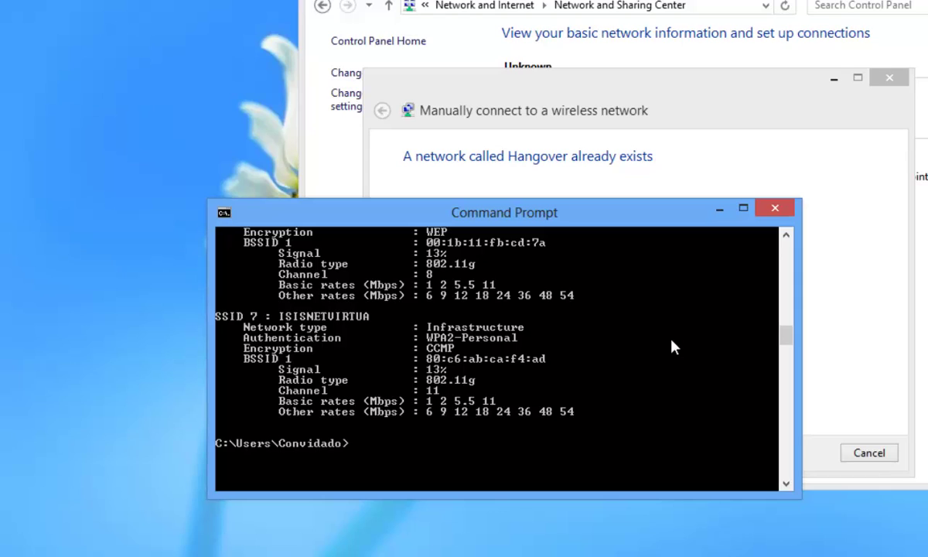
{"action": "type", "text": "netsh"}
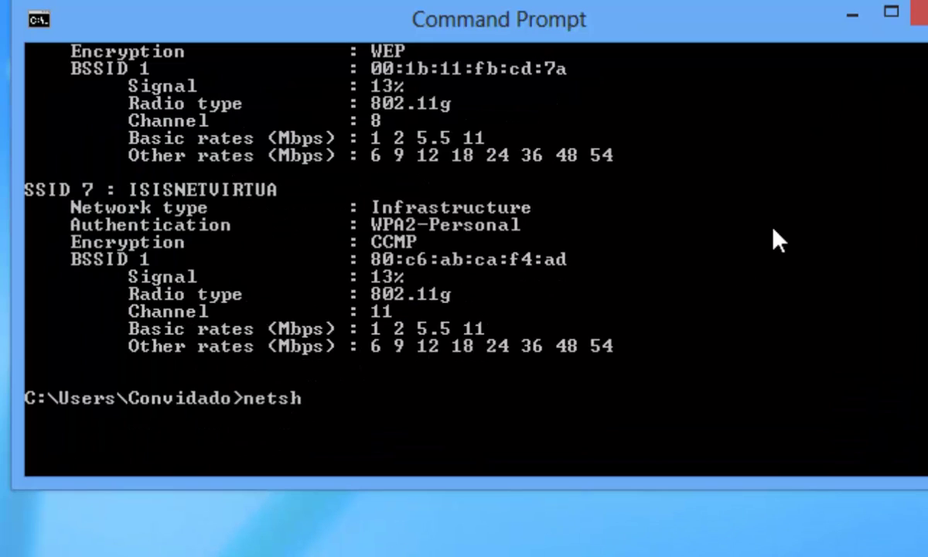
{"action": "type", "text": " wlan d"}
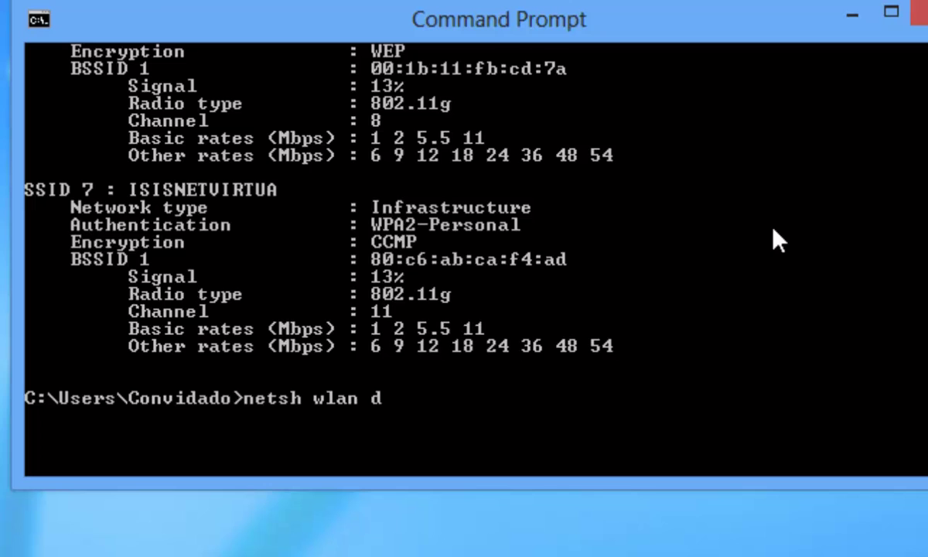
{"action": "type", "text": "elete pro"}
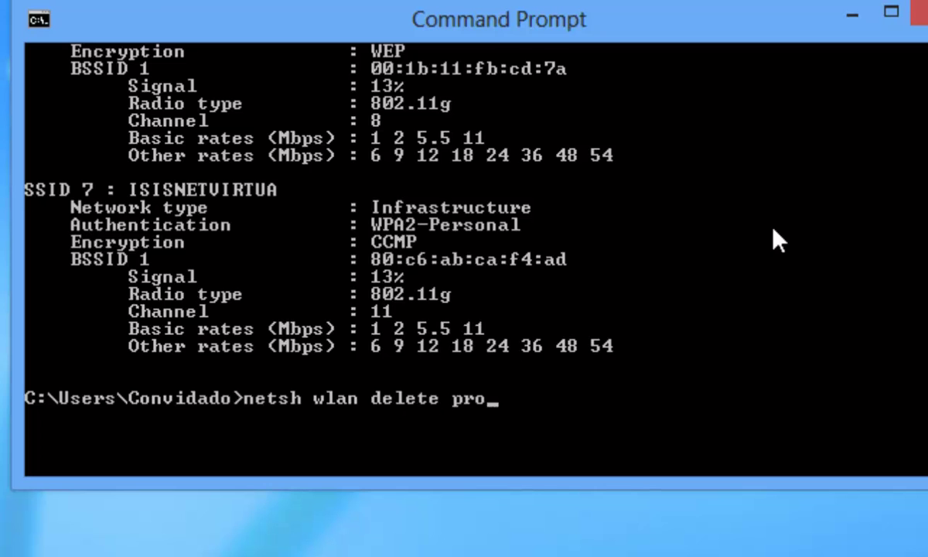
{"action": "type", "text": "file n"}
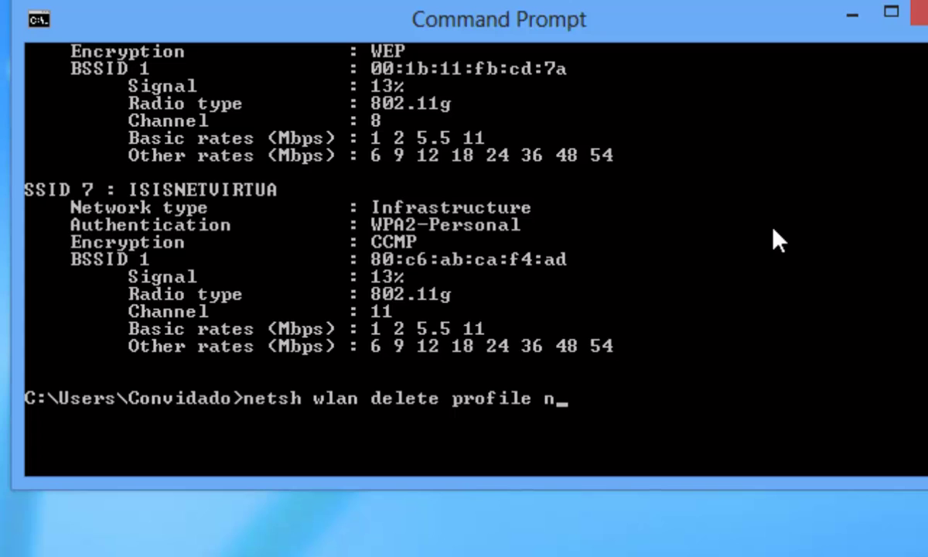
{"action": "type", "text": "ame=H"}
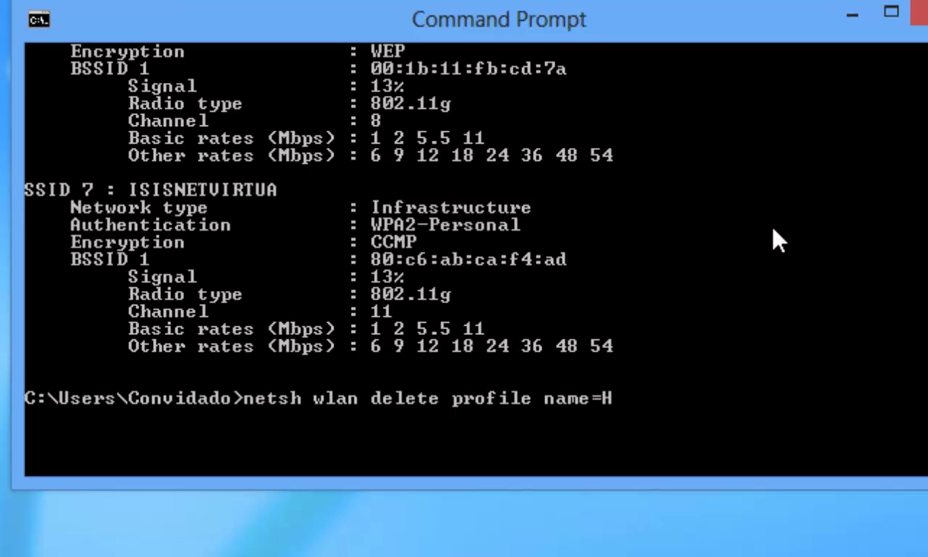
{"action": "type", "text": "angover"}
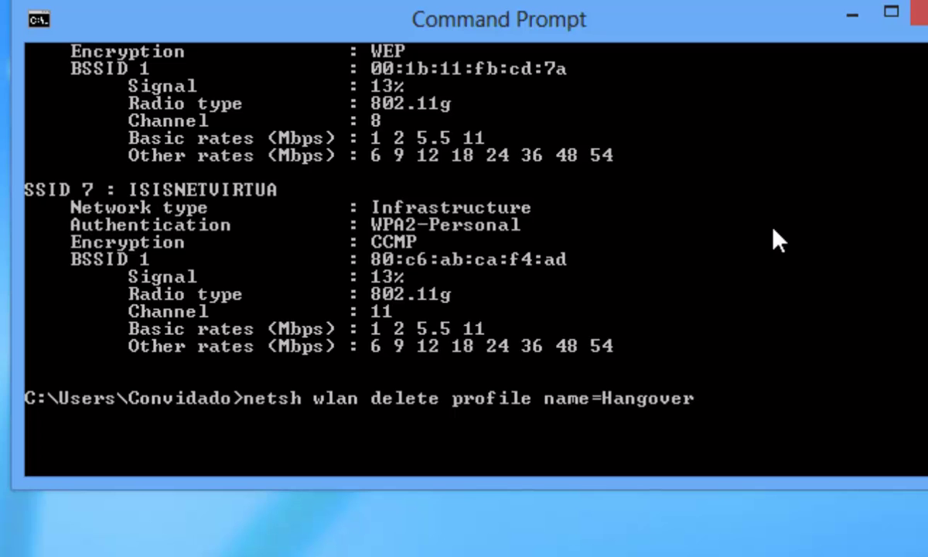
{"action": "key", "text": "Return"}
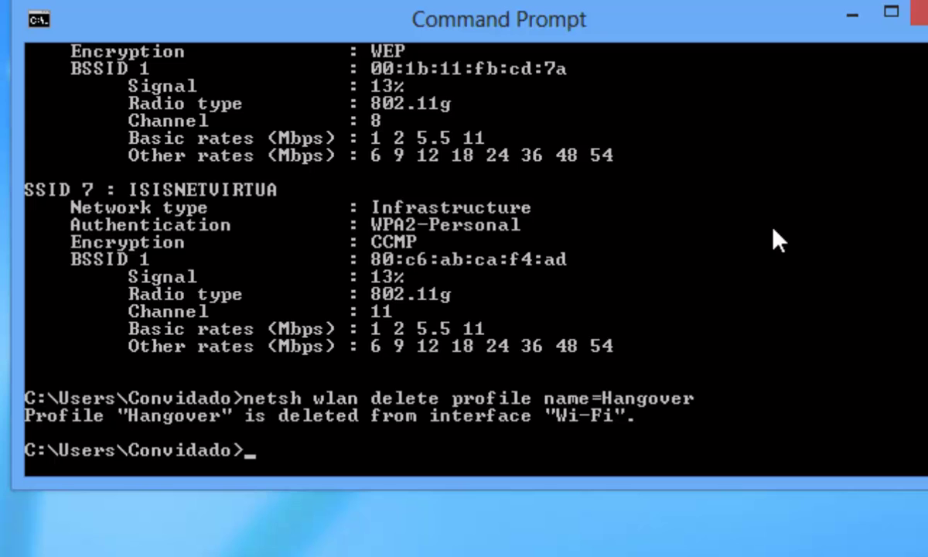
{"action": "left_click", "coordinate": [851, 15]}
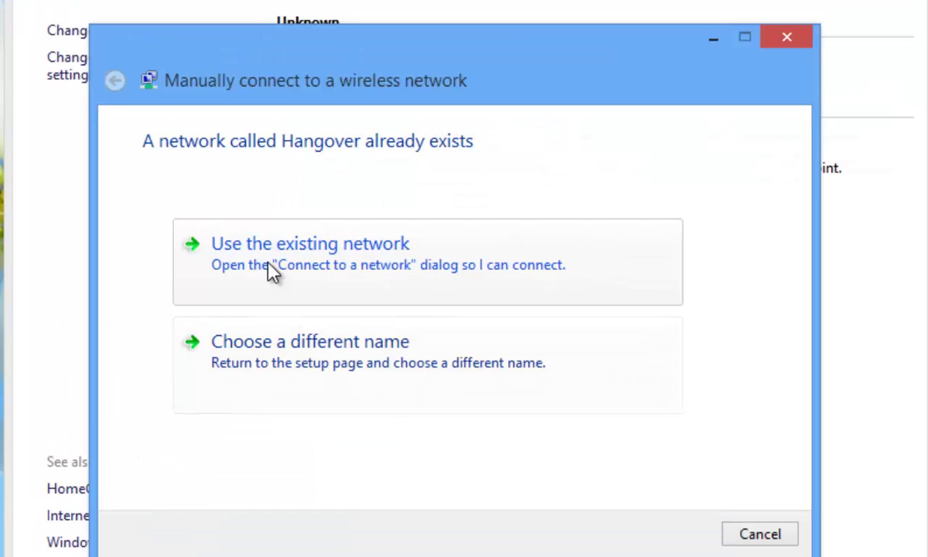
{"action": "left_click", "coordinate": [489, 82]}
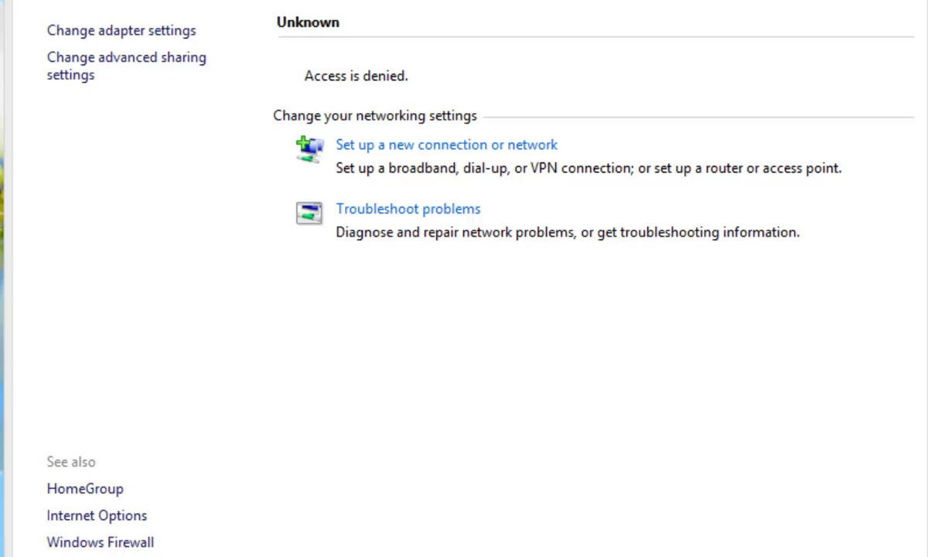
{"action": "left_click", "coordinate": [259, 30]}
{"action": "type", "text": "www.google"}
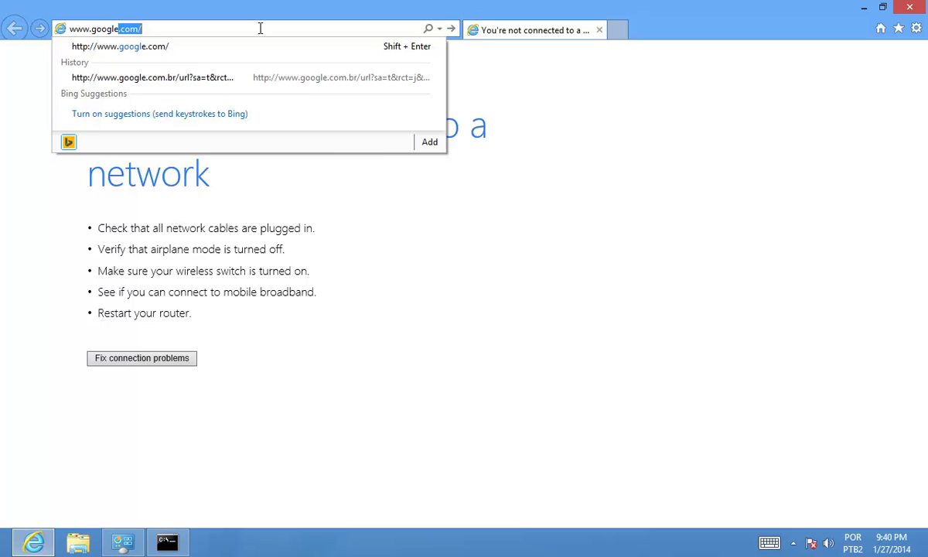
{"action": "type", "text": ".com"}
{"action": "key", "text": "Return"}
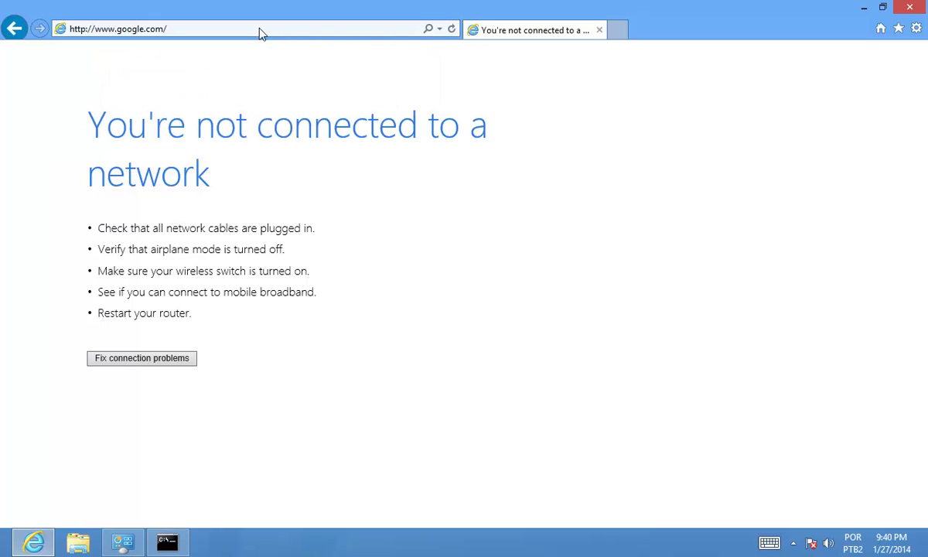
{"action": "left_click", "coordinate": [177, 545]}
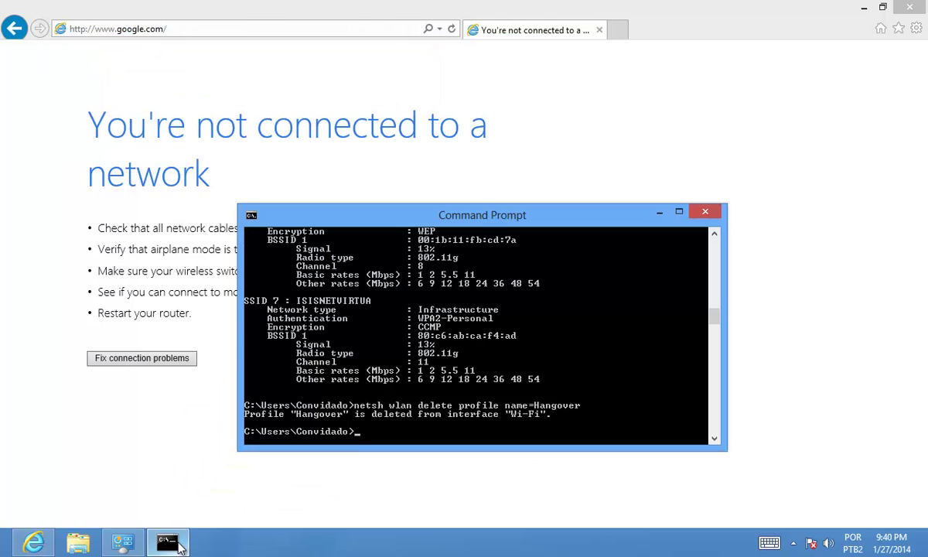
- From the Network and Sharing Center, start manually connecting to a wireless network
{"action": "left_click", "coordinate": [177, 545]}
{"action": "left_click", "coordinate": [122, 543]}
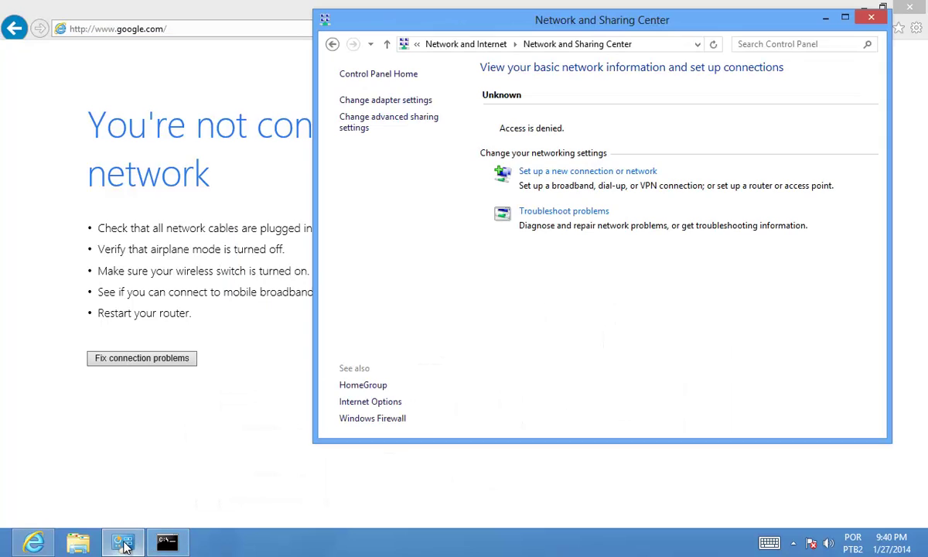
{"action": "left_click", "coordinate": [542, 174]}
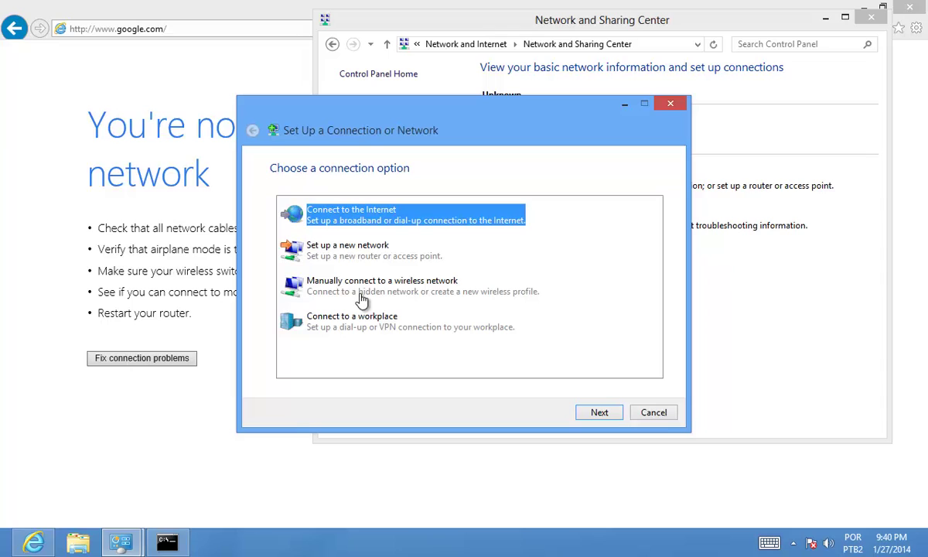
{"action": "left_click", "coordinate": [325, 284]}
{"action": "left_click", "coordinate": [599, 412]}
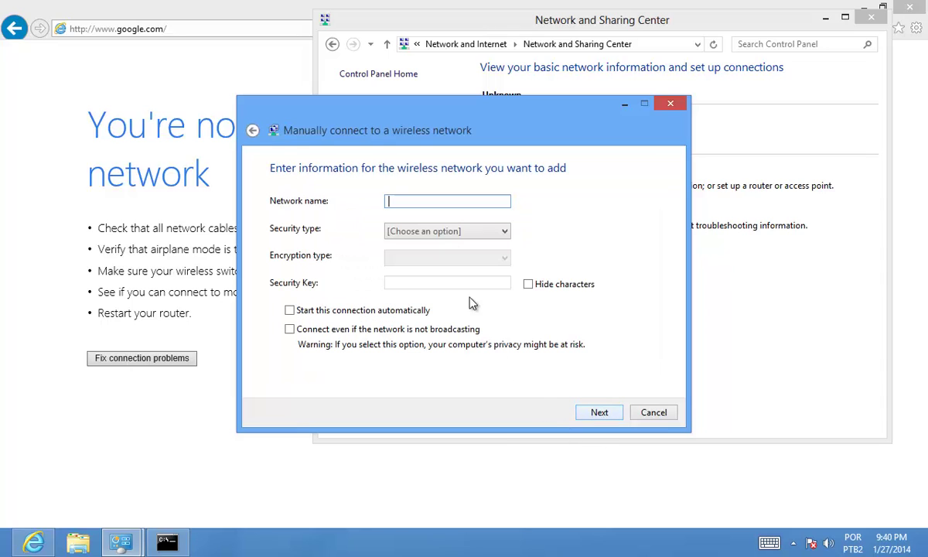
- Add network 'Hangover' with WPA2-Personal security and its masked security key, then save it
{"action": "type", "text": "Hangover"}
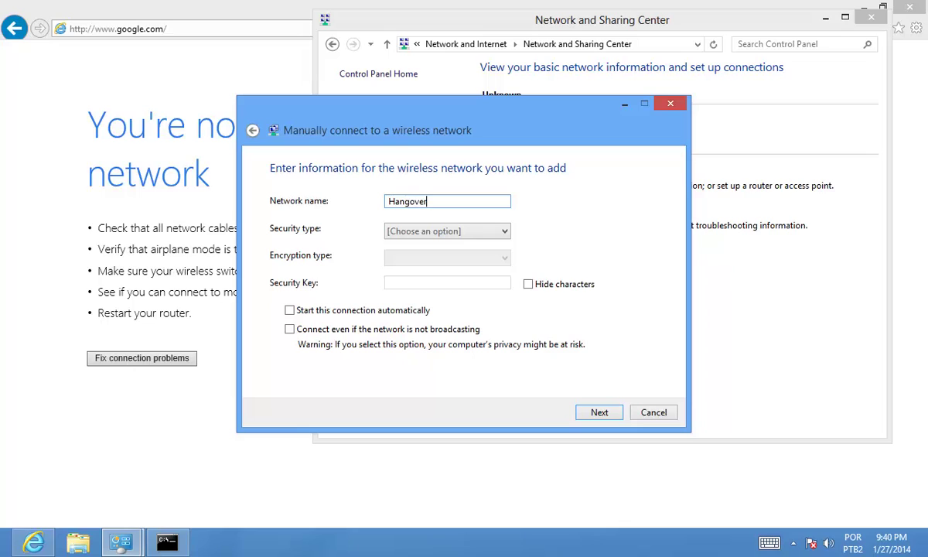
{"action": "left_click", "coordinate": [433, 229]}
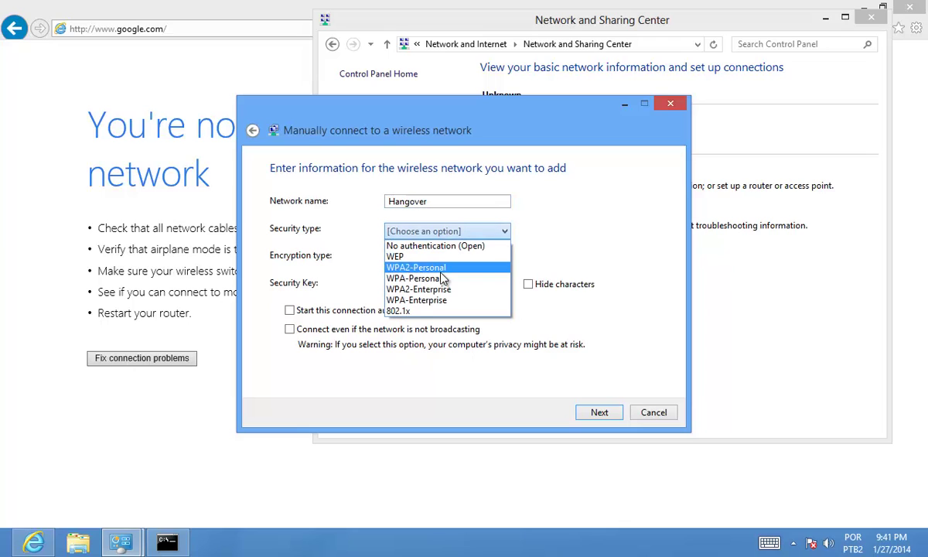
{"action": "left_click", "coordinate": [468, 267]}
{"action": "left_click", "coordinate": [442, 282]}
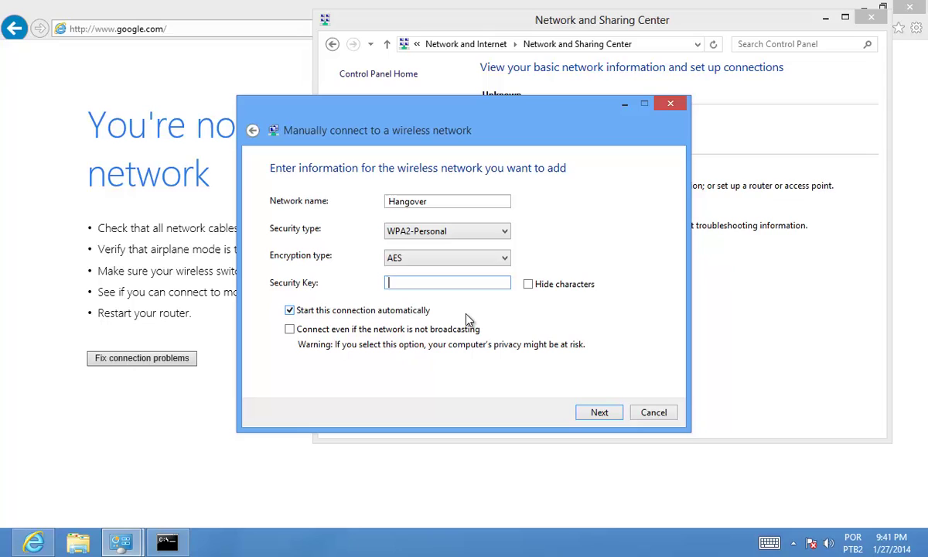
{"action": "type", "text": "1"}
{"action": "left_click", "coordinate": [528, 283]}
{"action": "type", "text": "23456789012345"}
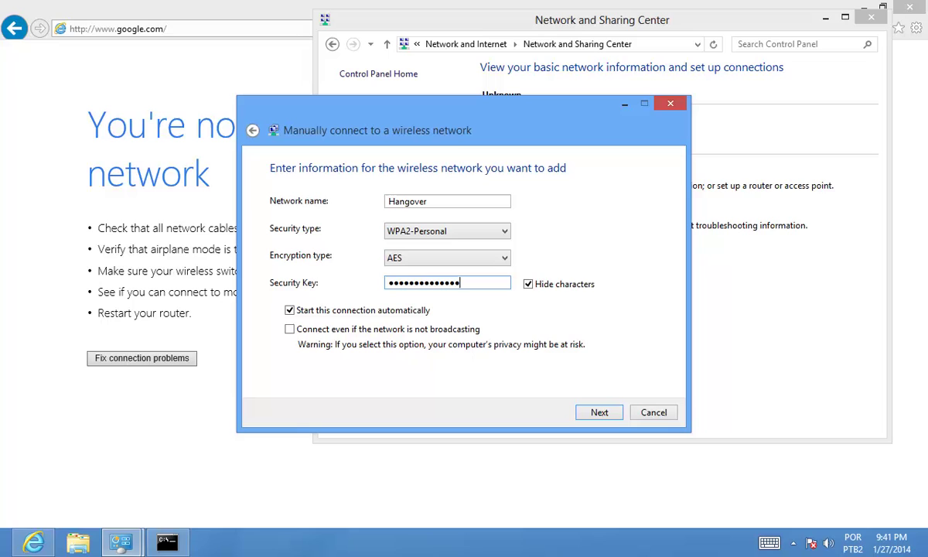
{"action": "left_click", "coordinate": [596, 414]}
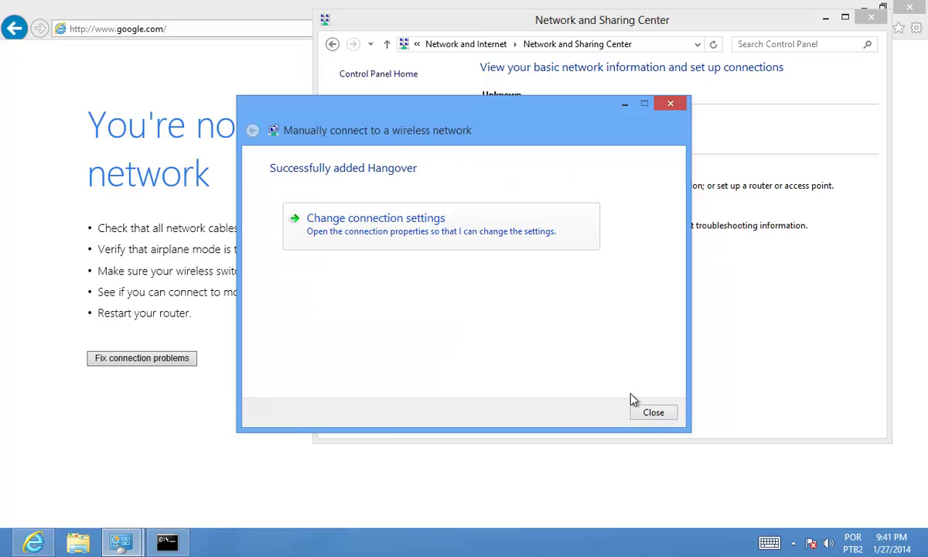
{"action": "left_click", "coordinate": [646, 414]}
- Reload Google and search for 'what', which now returns results
{"action": "left_click", "coordinate": [826, 17]}
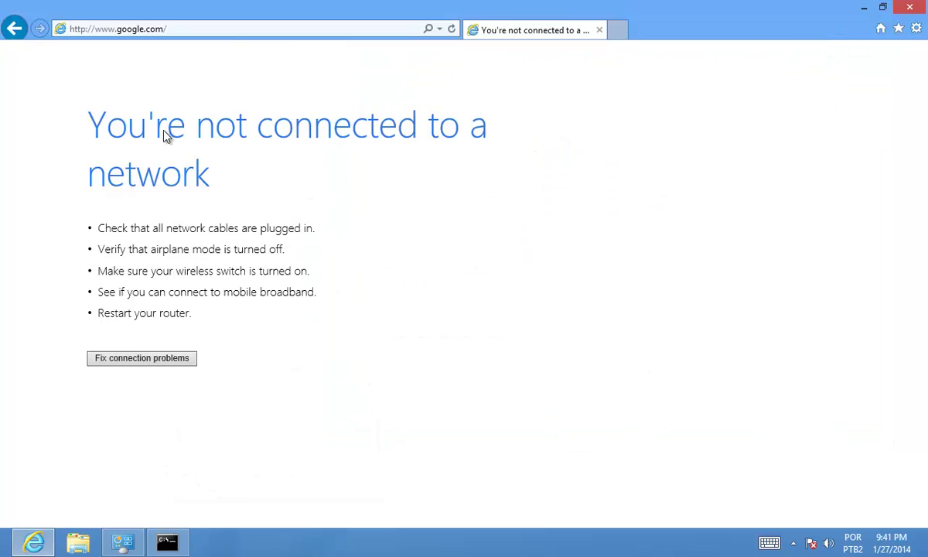
{"action": "left_click", "coordinate": [223, 31]}
{"action": "key", "text": "Return"}
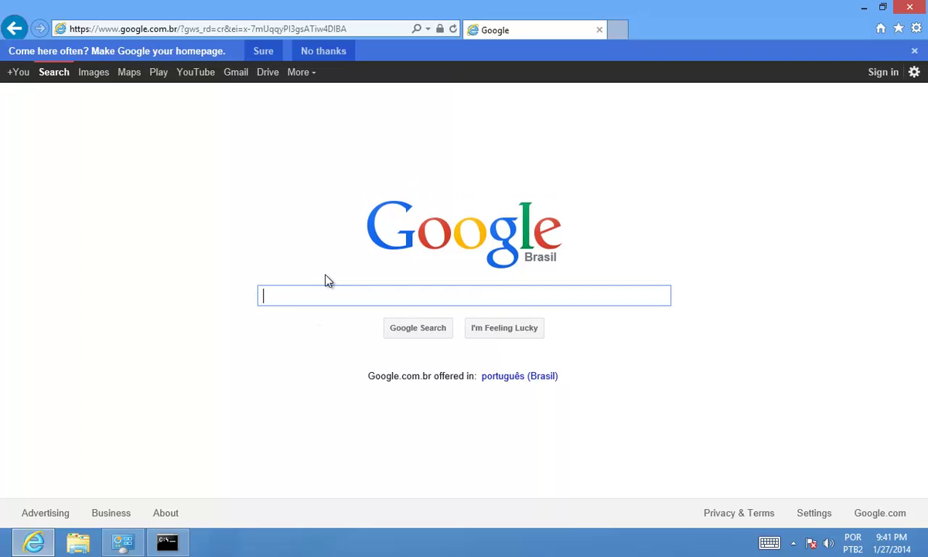
{"action": "type", "text": "what"}
{"action": "key", "text": "Return"}
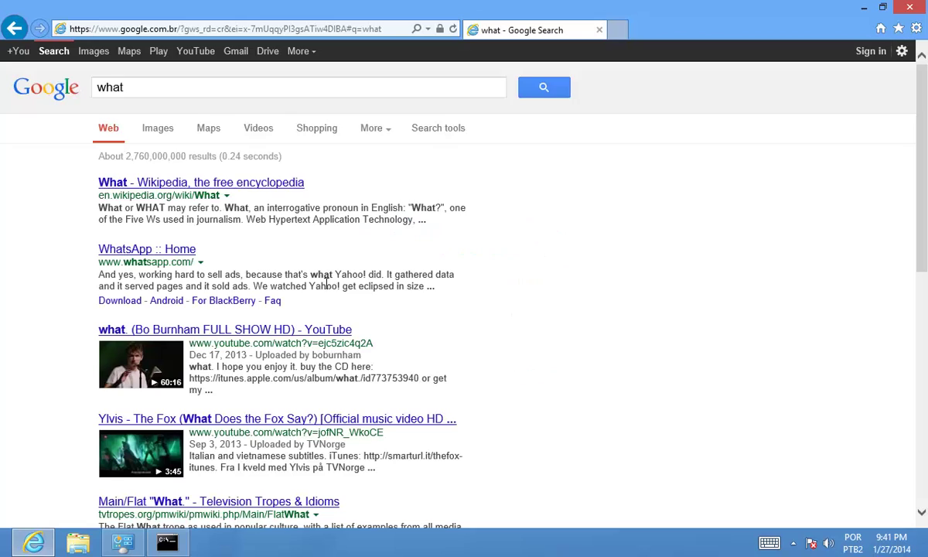
- Run 'netsh wlan show interfaces', showing Wi-Fi connected to Hangover at 70% signal
{"action": "left_click", "coordinate": [167, 542]}
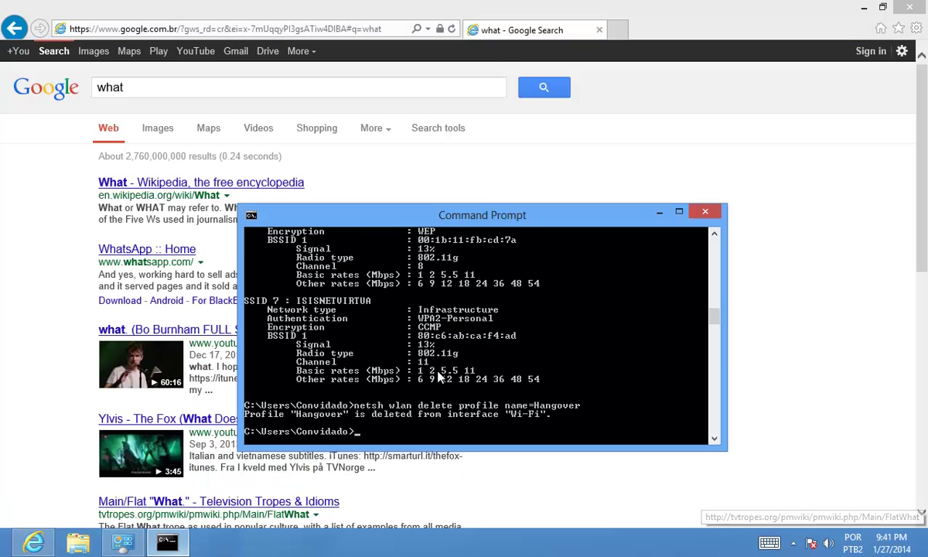
{"action": "scroll", "coordinate": [544, 329], "scroll_direction": "down", "scroll_amount": 2}
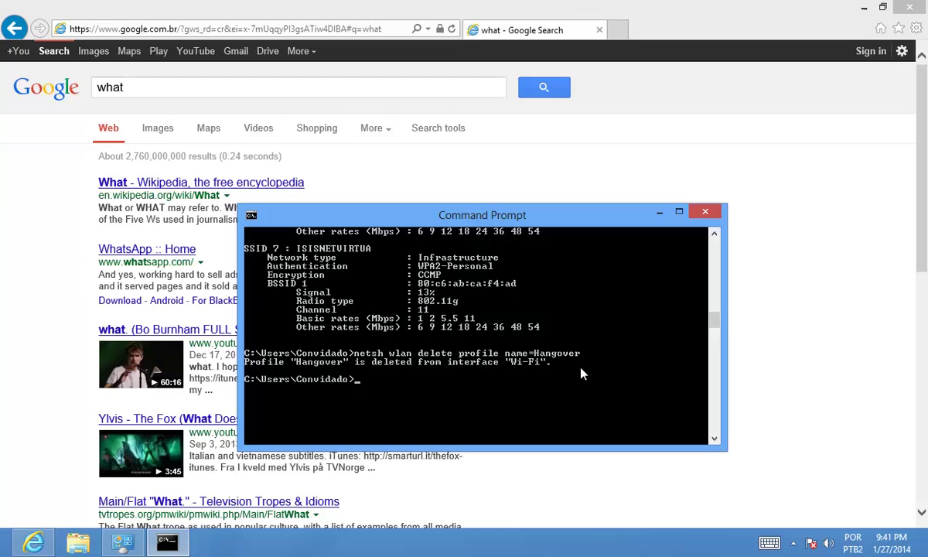
{"action": "type", "text": "ne"}
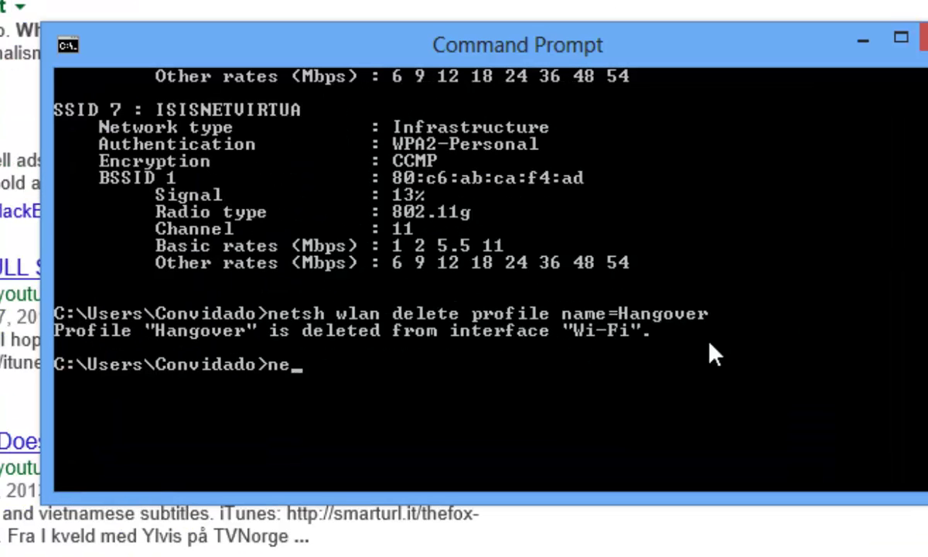
{"action": "type", "text": "tsh wlan"}
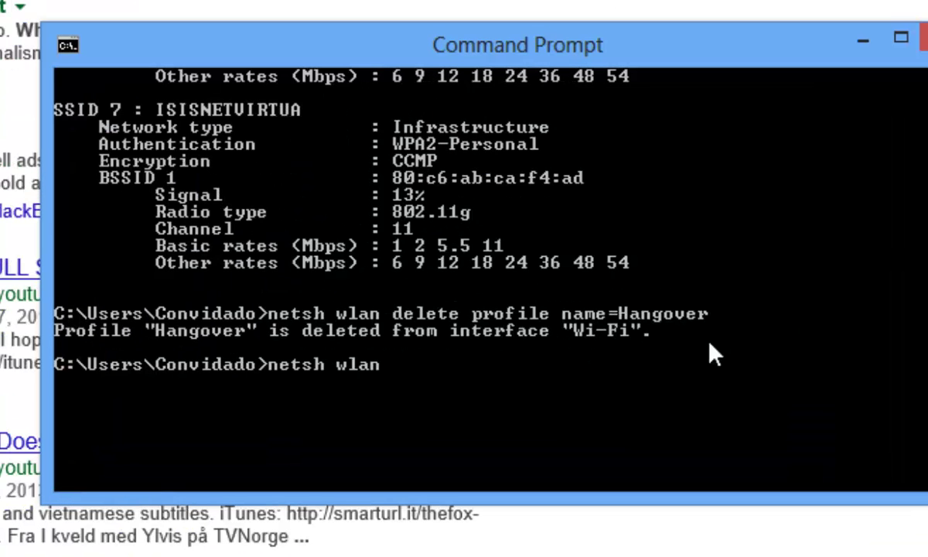
{"action": "type", "text": " show pri"}
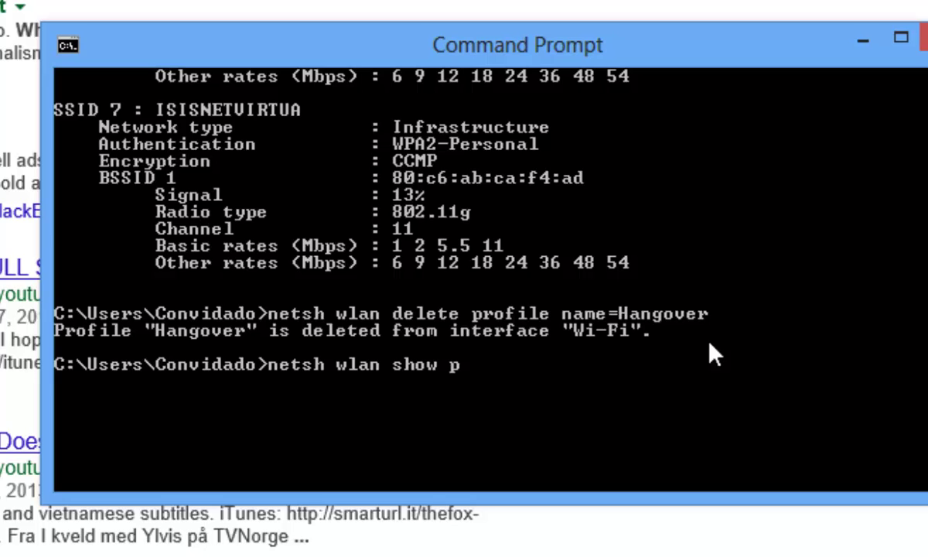
{"action": "key", "text": "BackSpace"}
{"action": "key", "text": "BackSpace"}
{"action": "key", "text": "BackSpace"}
{"action": "type", "text": "interfaces"}
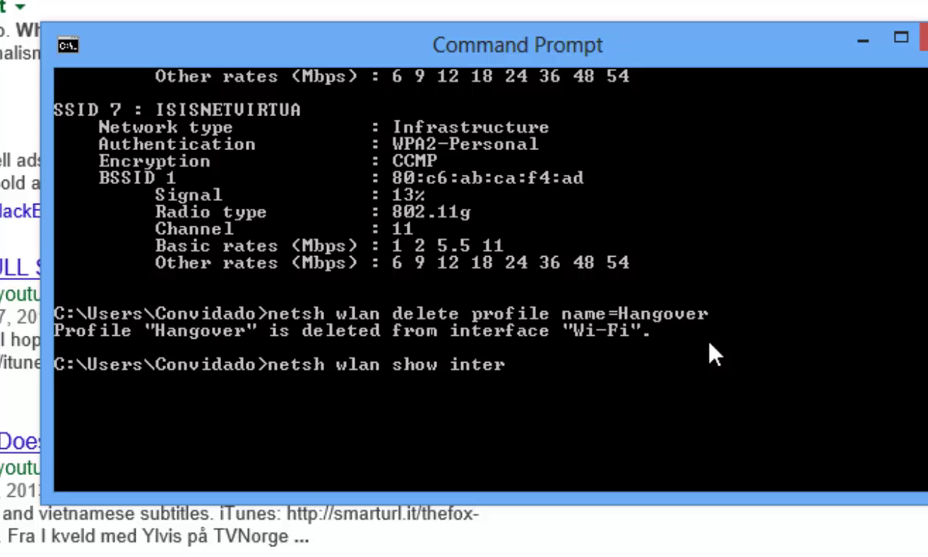
{"action": "key", "text": "Return"}
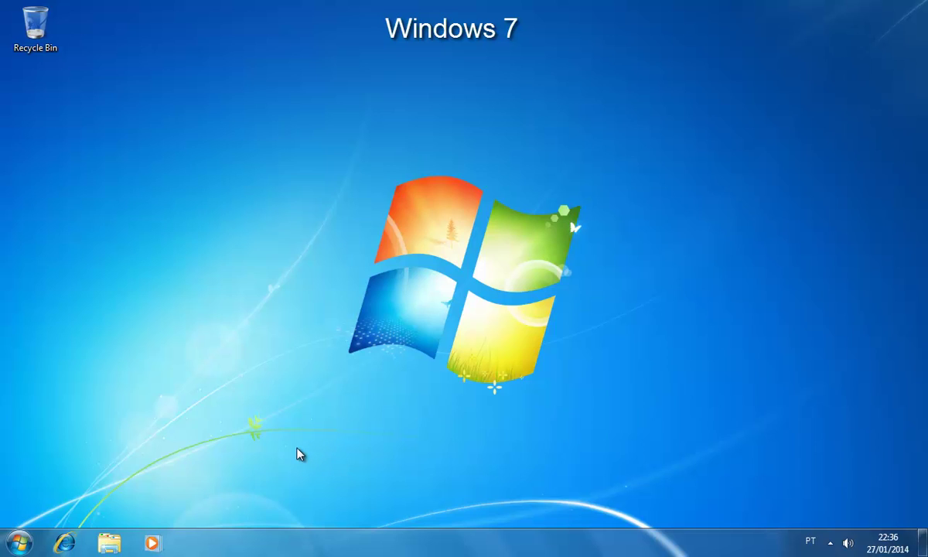
- Open the Network and Sharing Center through Control Panel's Network and Internet settings
{"action": "left_click", "coordinate": [19, 543]}
{"action": "left_click", "coordinate": [227, 384]}
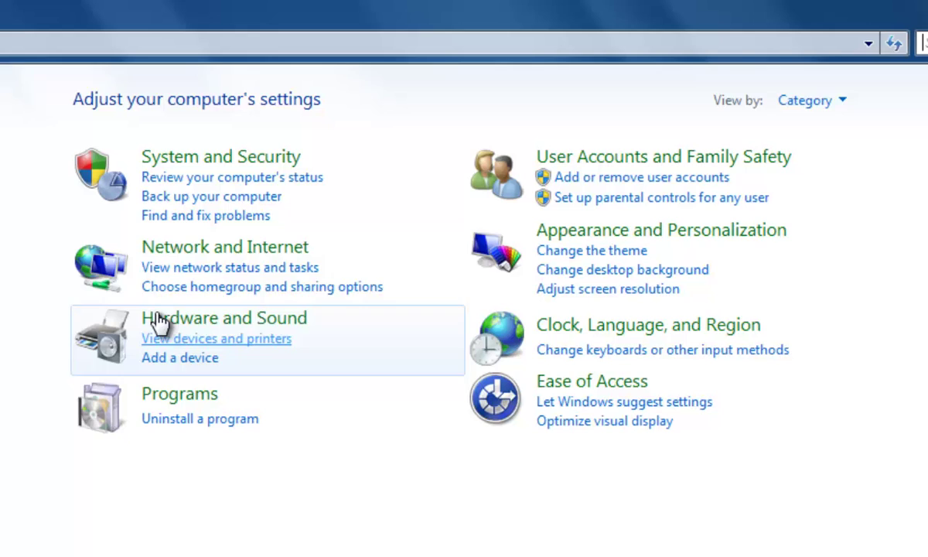
{"action": "left_click", "coordinate": [182, 249]}
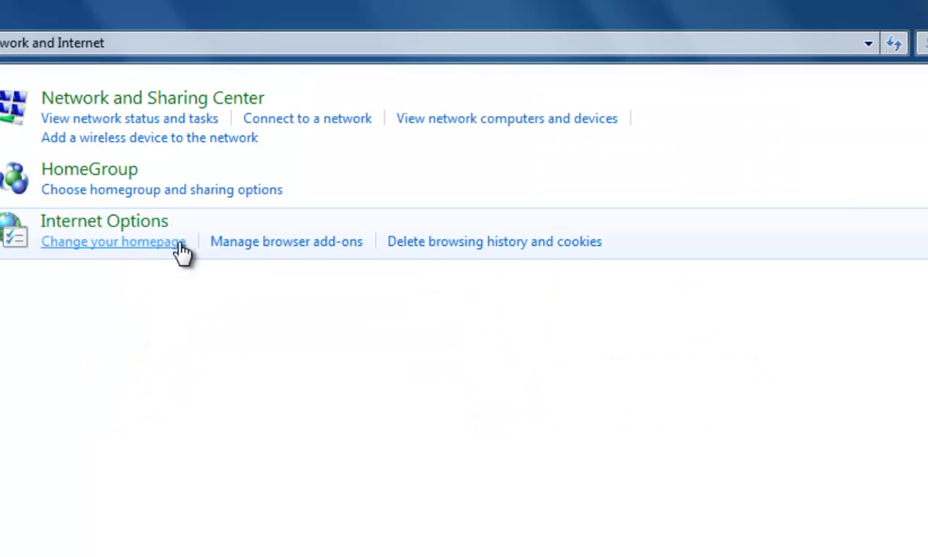
{"action": "left_click", "coordinate": [91, 109]}
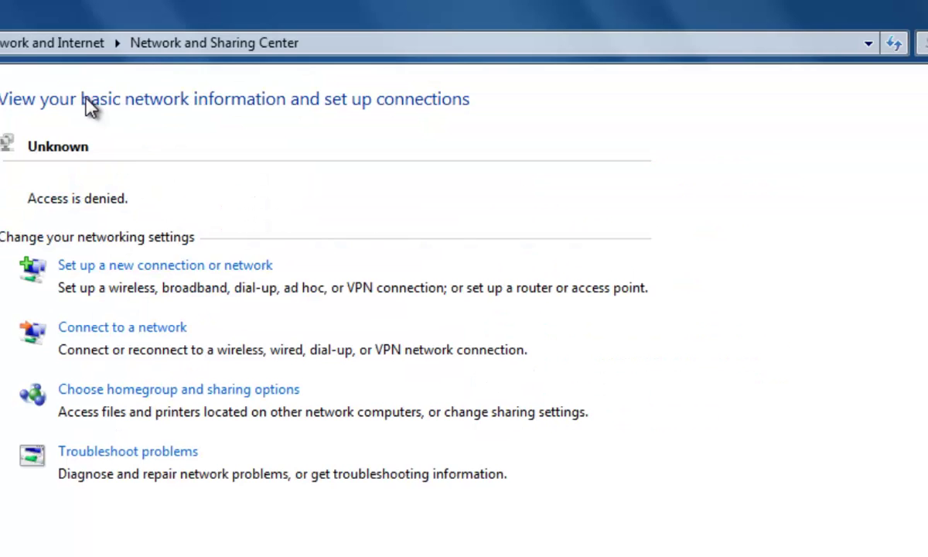
- Bring up the blank 'Manually connect to a wireless network' form and launch Command Prompt
{"action": "left_click", "coordinate": [86, 271]}
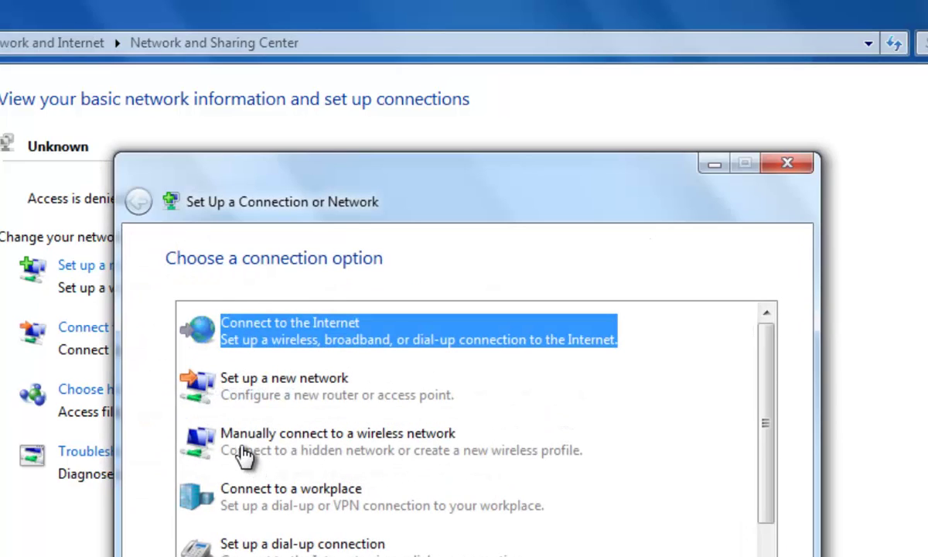
{"action": "left_click", "coordinate": [244, 456]}
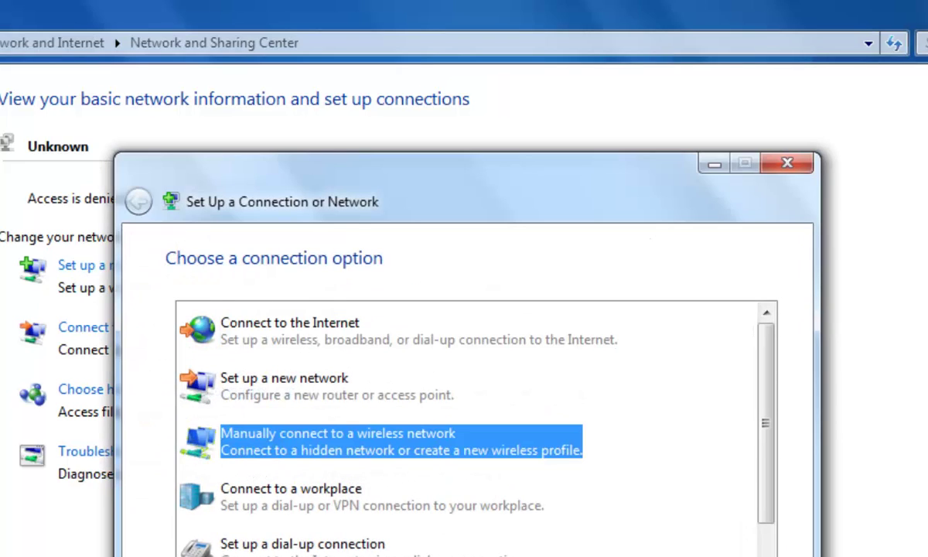
{"action": "key", "text": "Return"}
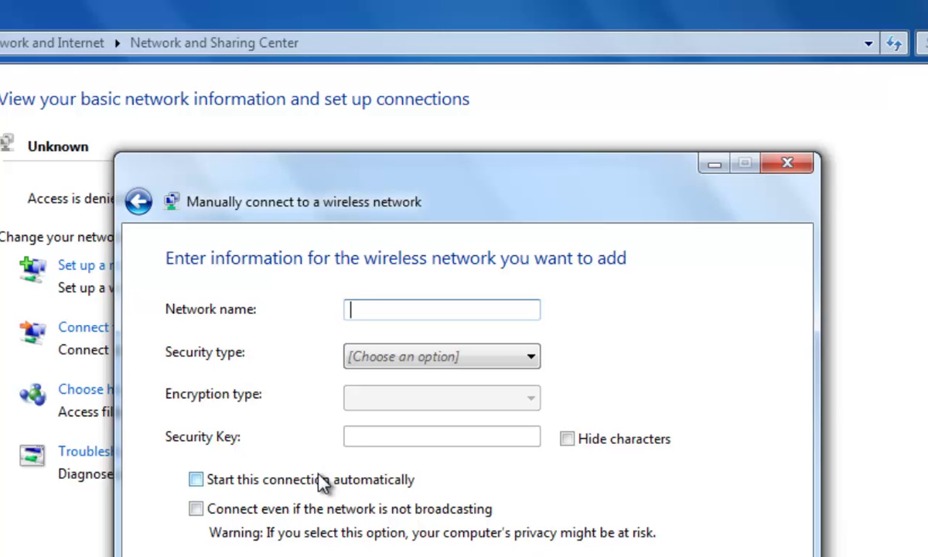
{"action": "key", "text": "super"}
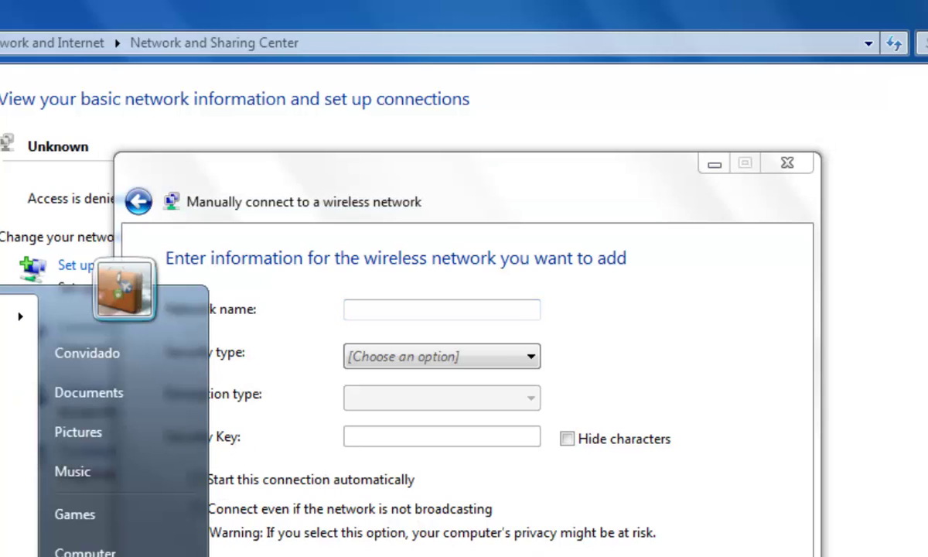
{"action": "key", "text": "super"}
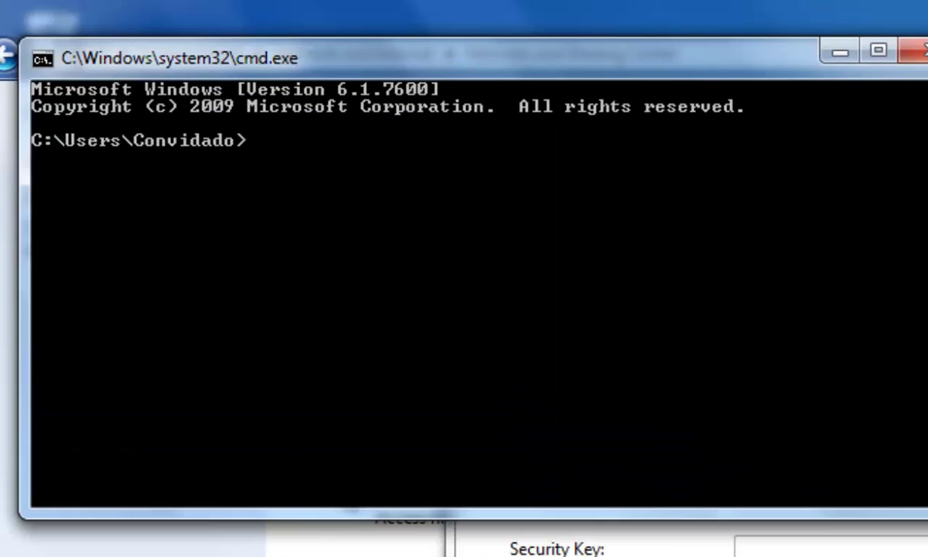
- Run 'netsh wlan show networks mode=bssid' and read Hangover's WPA2-Personal, CCMP settings
{"action": "type", "text": "netsh"}
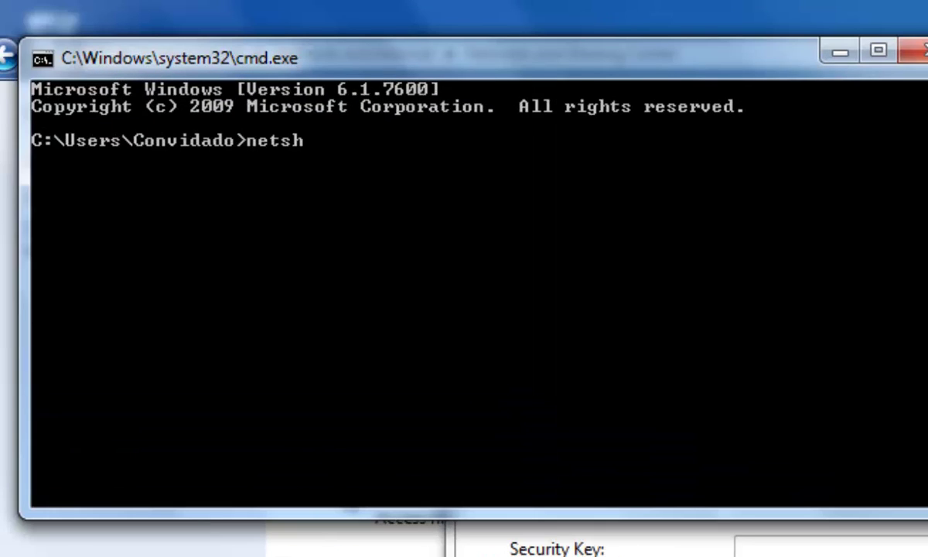
{"action": "type", "text": " wlan sh"}
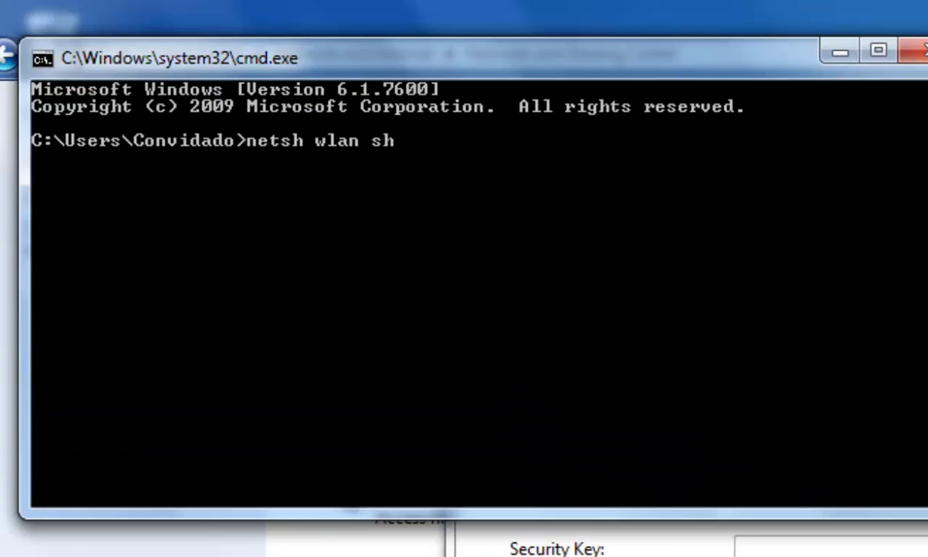
{"action": "type", "text": "ow netwo"}
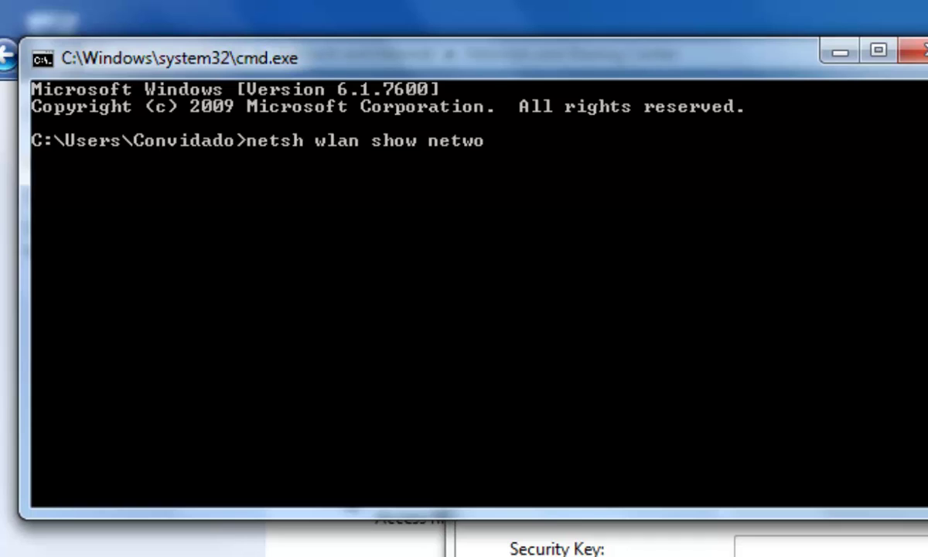
{"action": "type", "text": "rd"}
{"action": "key", "text": "BackSpace"}
{"action": "type", "text": "ks mode="}
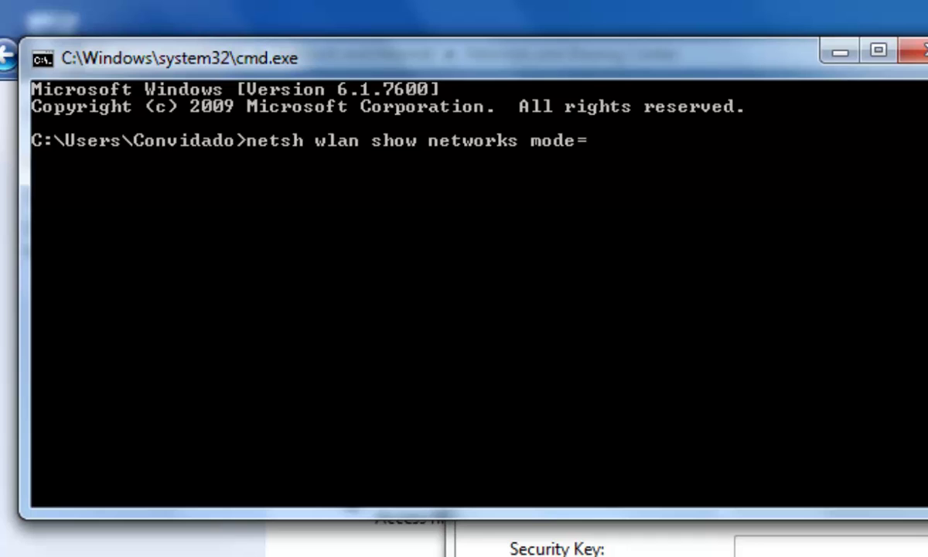
{"action": "type", "text": "bssid"}
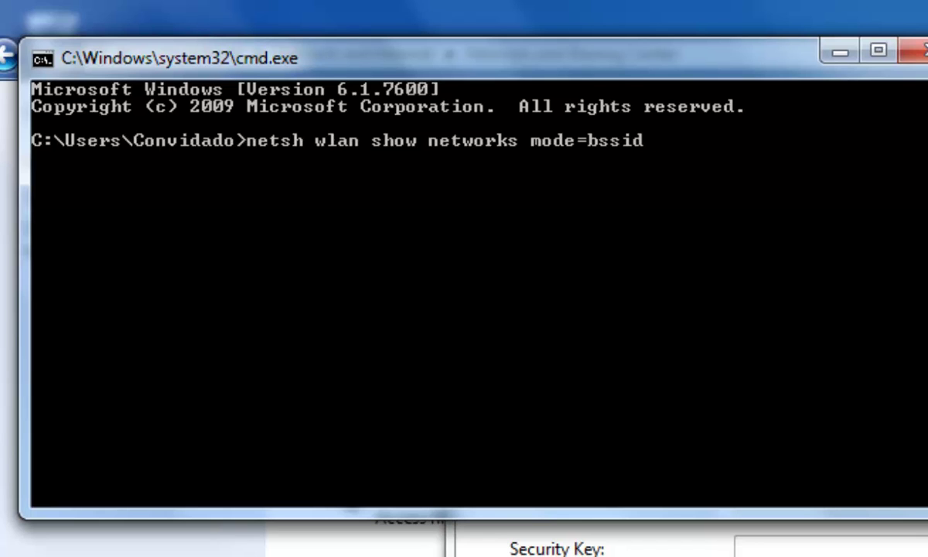
{"action": "key", "text": "Return"}
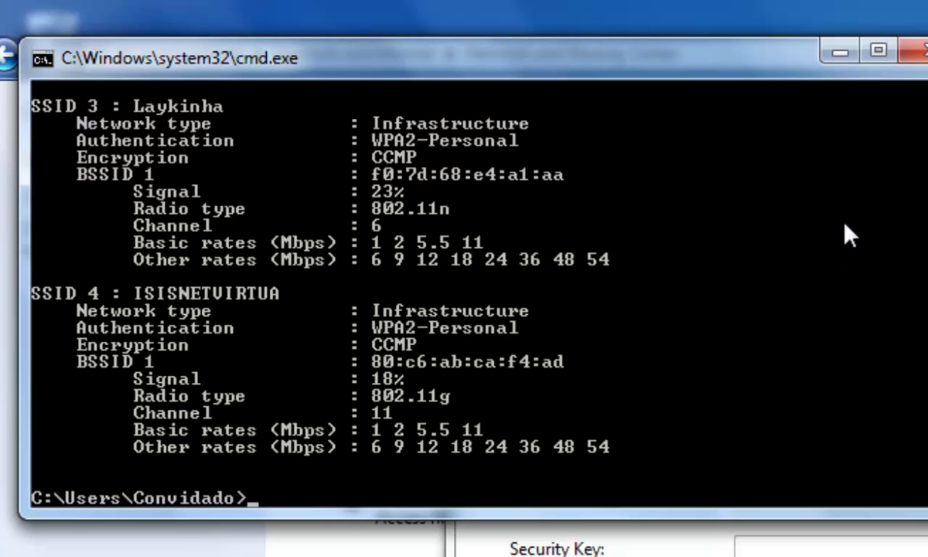
{"action": "scroll", "coordinate": [849, 236], "scroll_direction": "up", "scroll_amount": 8}
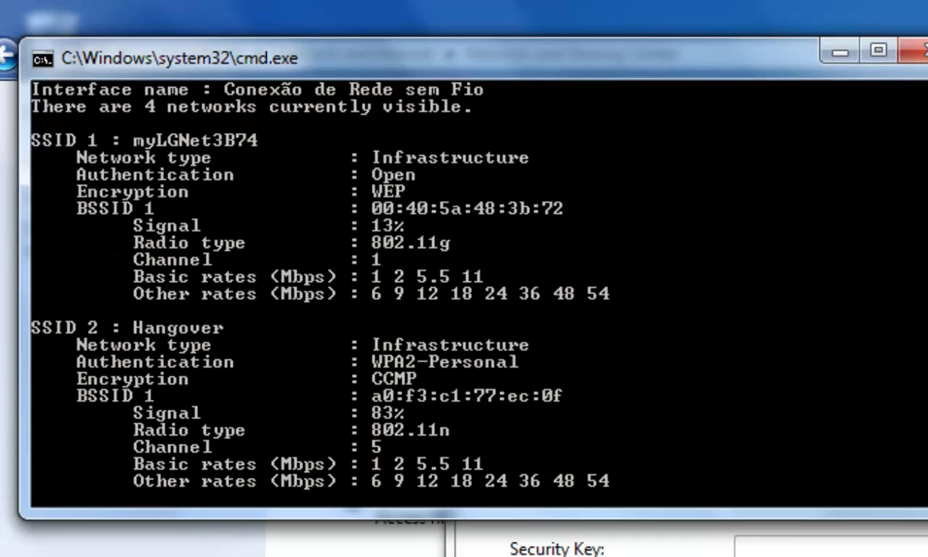
{"action": "scroll", "coordinate": [471, 294], "scroll_direction": "up", "scroll_amount": 2}
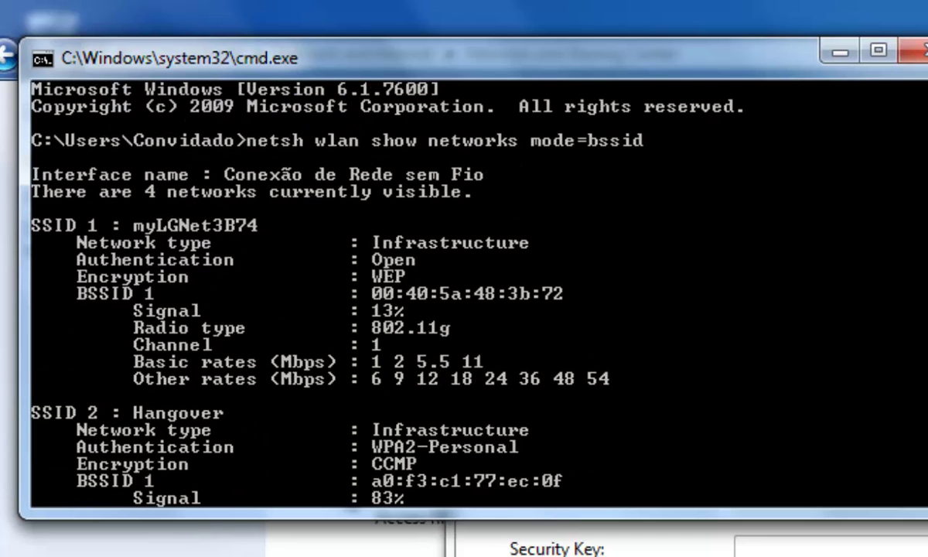
{"action": "scroll", "coordinate": [302, 294], "scroll_direction": "down", "scroll_amount": 14}
{"action": "scroll", "coordinate": [301, 294], "scroll_direction": "up", "scroll_amount": 6}
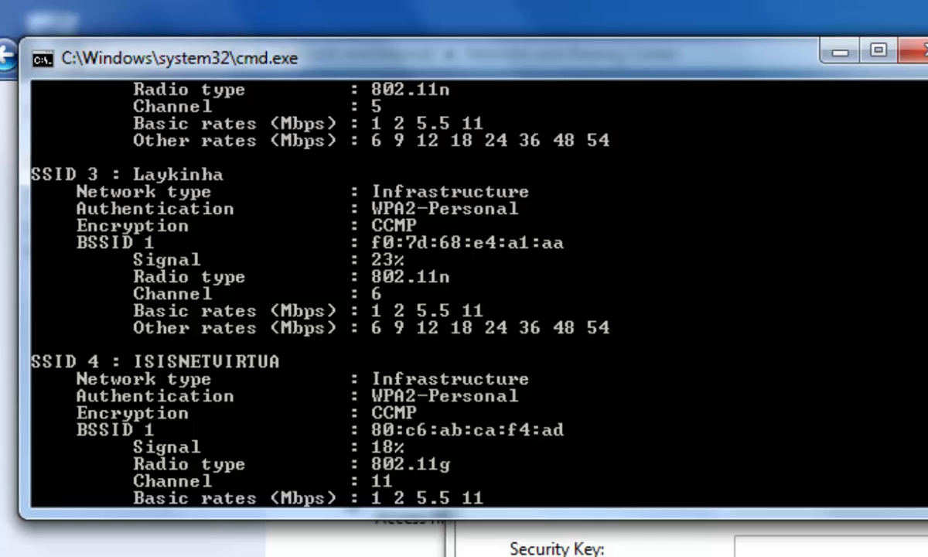
{"action": "scroll", "coordinate": [302, 294], "scroll_direction": "up", "scroll_amount": 8}
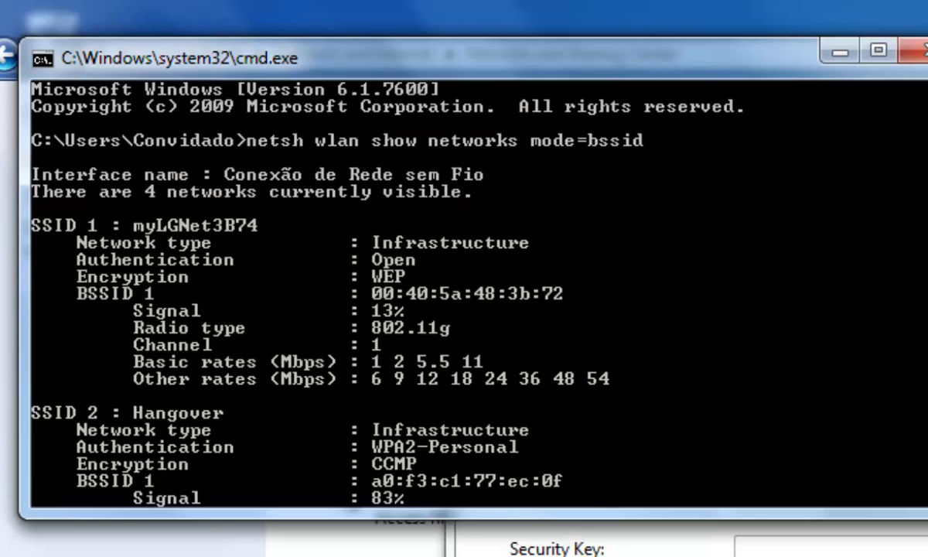
{"action": "scroll", "coordinate": [301, 294], "scroll_direction": "down", "scroll_amount": 2}
- Enter 'Hangover' as the network name with WPA2-Personal security and AES encryption
{"action": "left_click", "coordinate": [894, 532]}
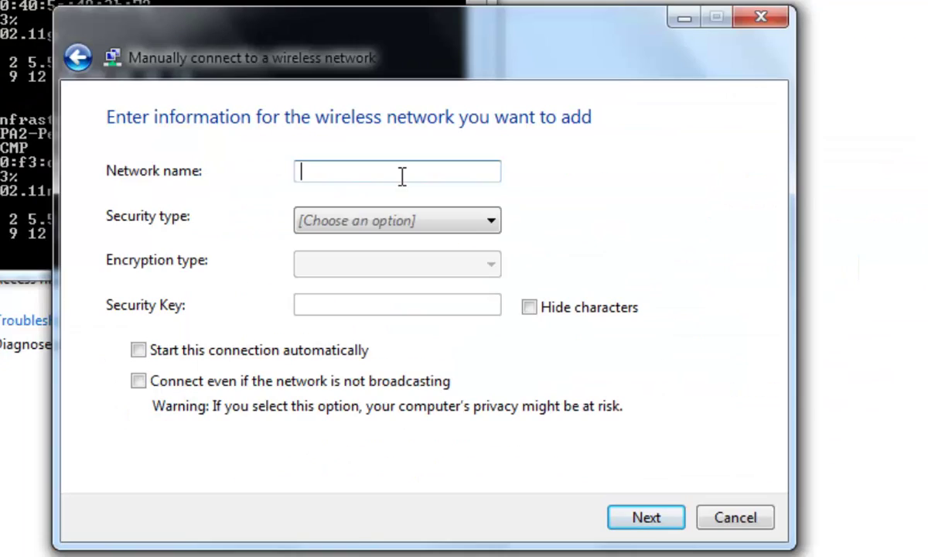
{"action": "type", "text": "Hangover"}
{"action": "left_click", "coordinate": [398, 219]}
{"action": "left_click", "coordinate": [364, 280]}
{"action": "left_click", "coordinate": [356, 273]}
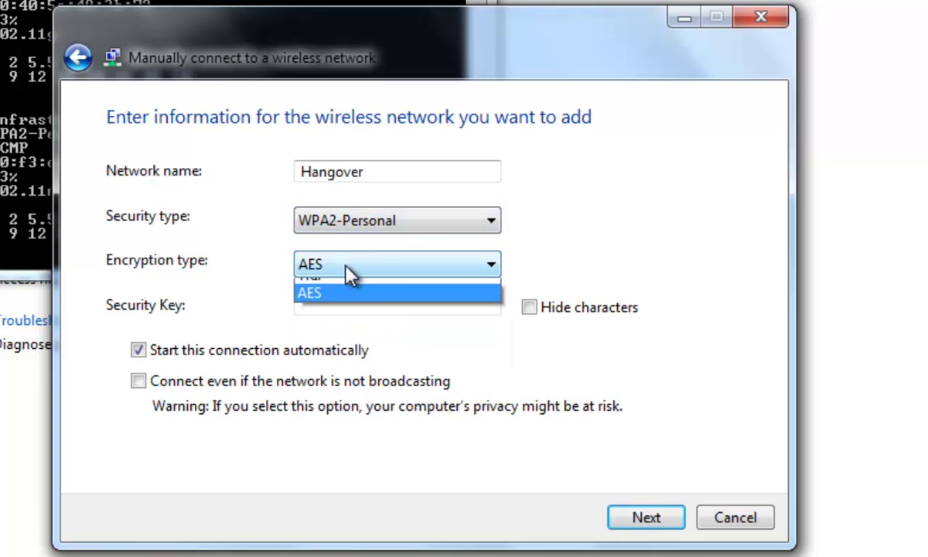
{"action": "left_click", "coordinate": [404, 265]}
- Type the security key with characters hidden and save the Hangover profile
{"action": "left_click", "coordinate": [399, 304]}
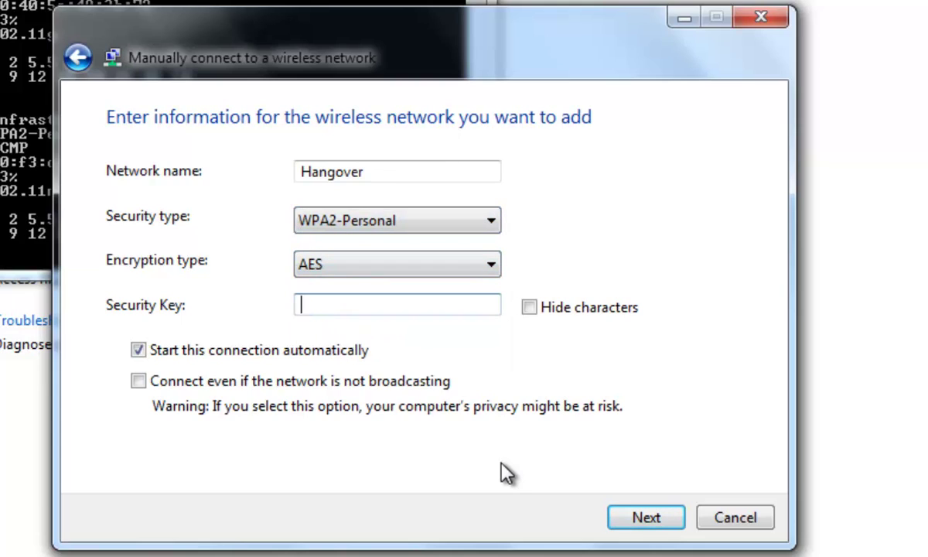
{"action": "type", "text": "1"}
{"action": "left_click", "coordinate": [529, 307]}
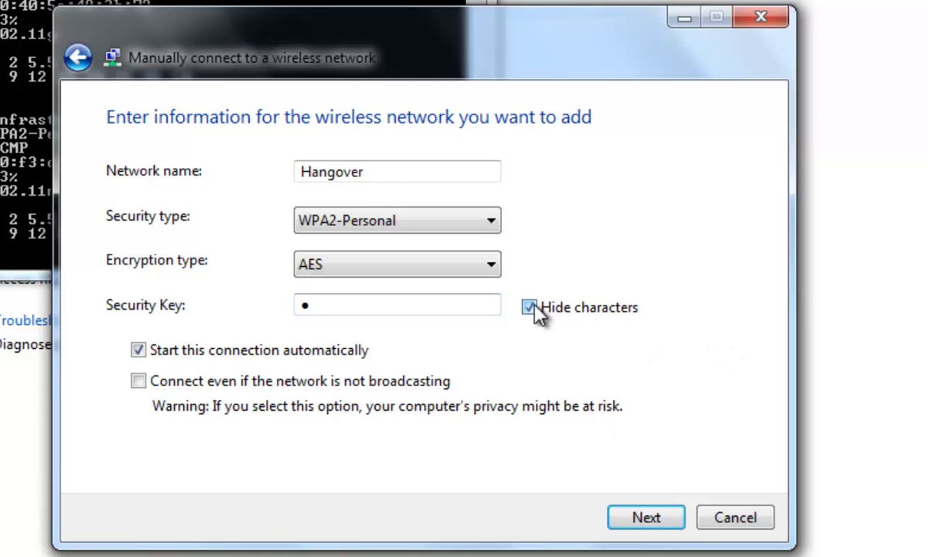
{"action": "left_click", "coordinate": [406, 308]}
{"action": "type", "text": "234567"}
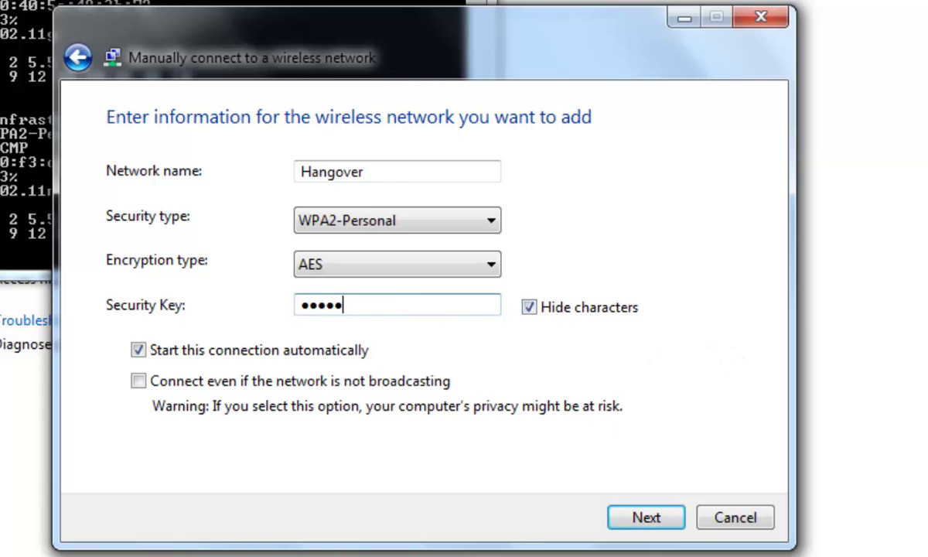
{"action": "type", "text": "8901234"}
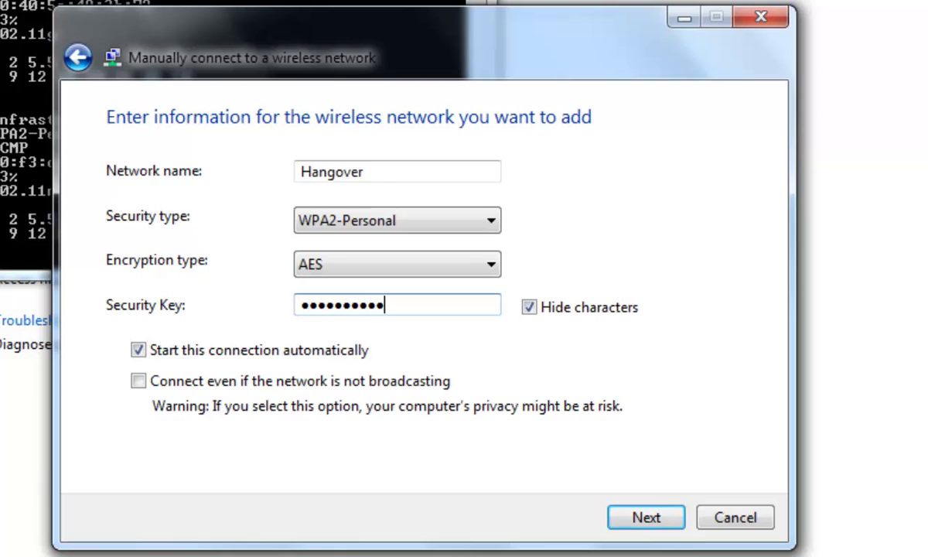
{"action": "type", "text": "5"}
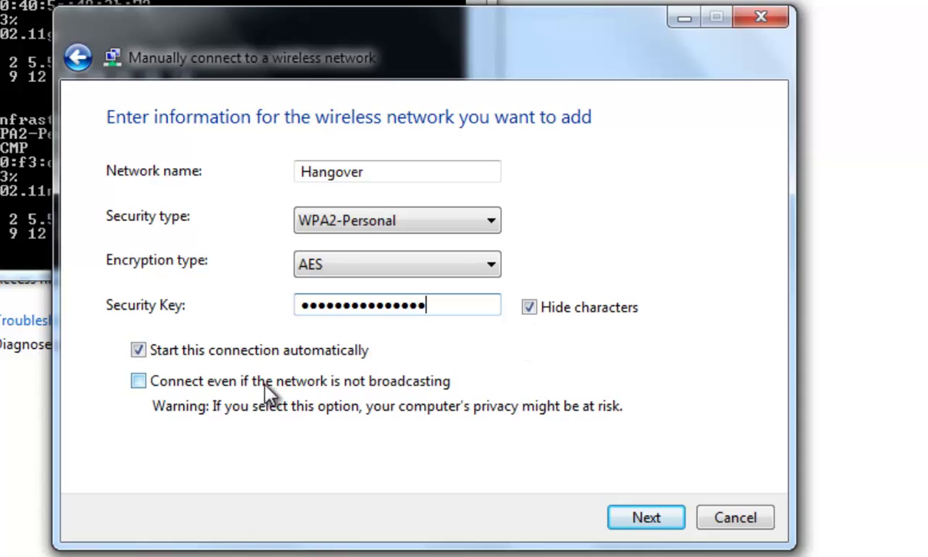
{"action": "left_click", "coordinate": [655, 529]}
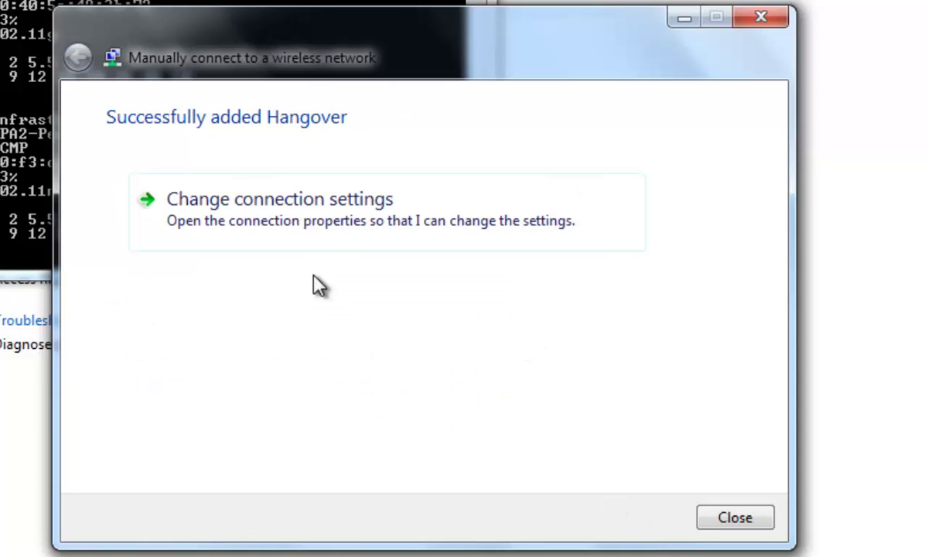
{"action": "left_click", "coordinate": [748, 519]}
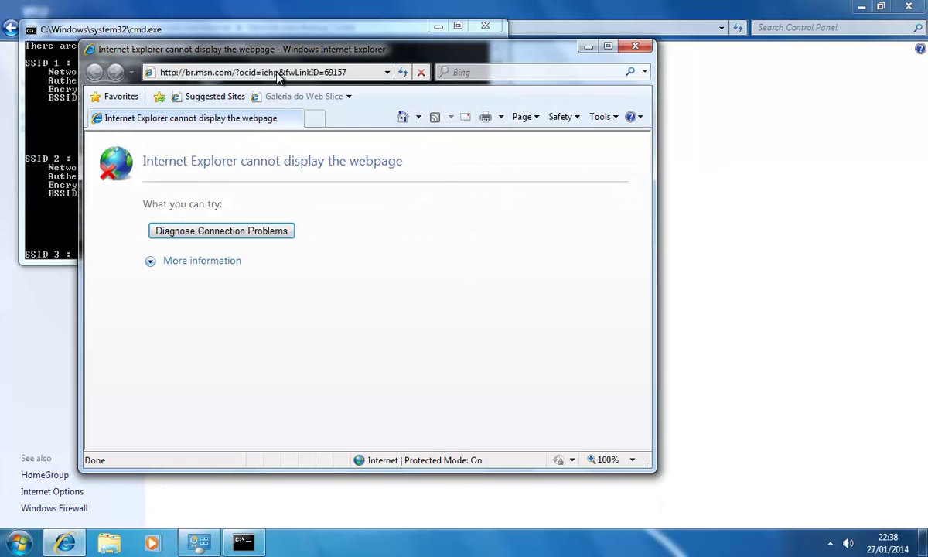
{"action": "left_click", "coordinate": [280, 73]}
{"action": "type", "text": "www."}
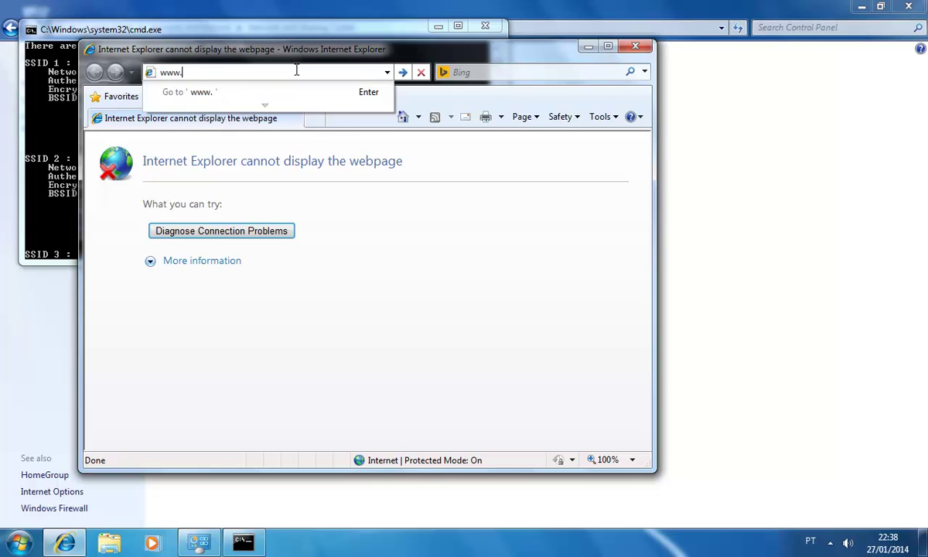
{"action": "type", "text": "uol.com.br"}
{"action": "key", "text": "Return"}
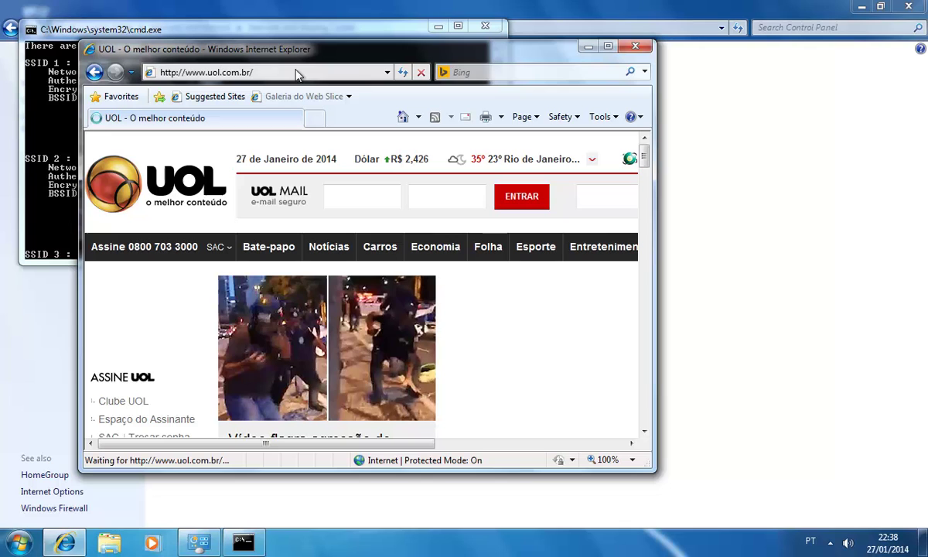
- Close Internet Explorer and the Network and Sharing Center, and minimize Command Prompt
{"action": "key", "text": "alt+F4"}
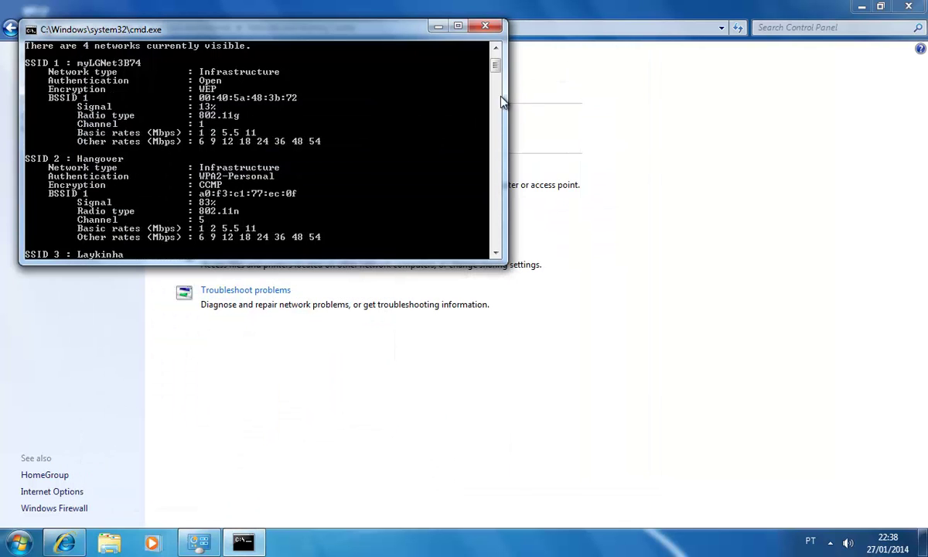
{"action": "left_click_drag", "start_coordinate": [403, 34], "coordinate": [443, 163]}
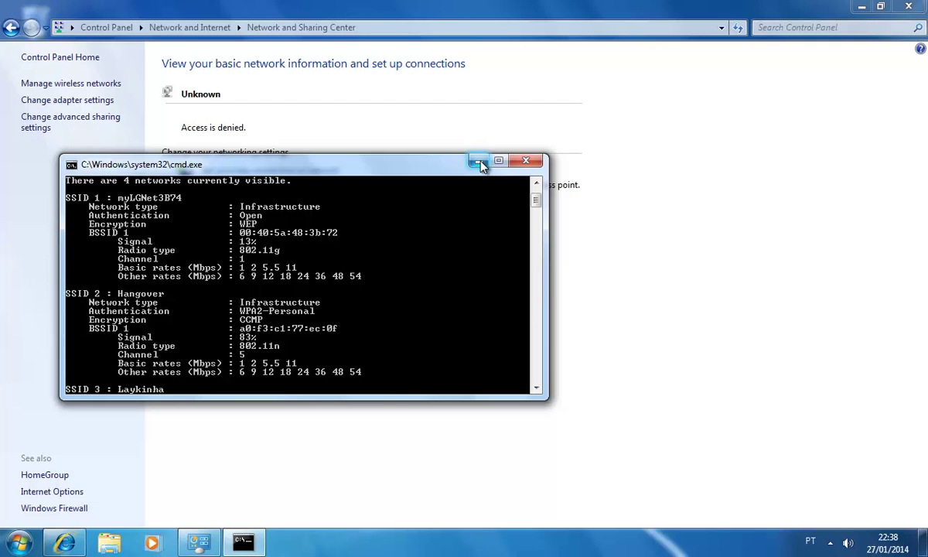
{"action": "left_click", "coordinate": [479, 162]}
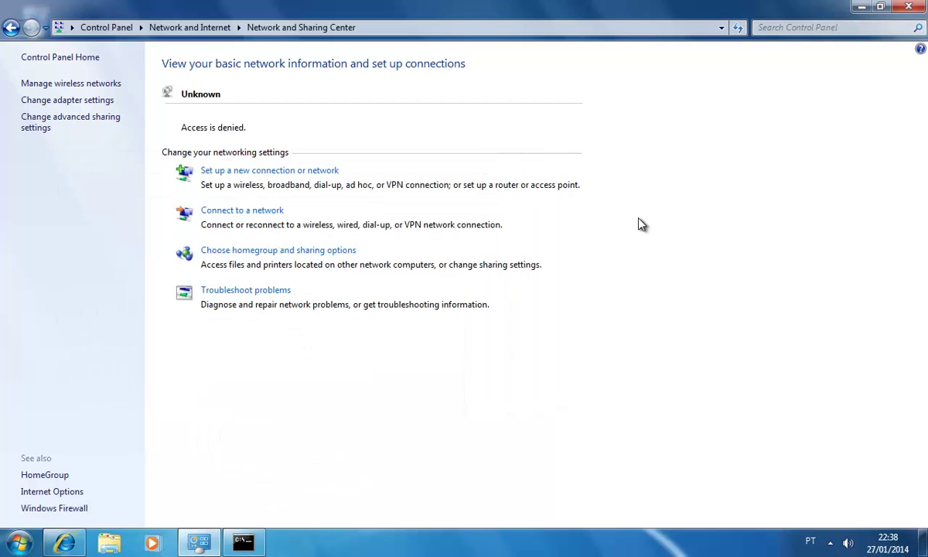
{"action": "left_click", "coordinate": [902, 9]}
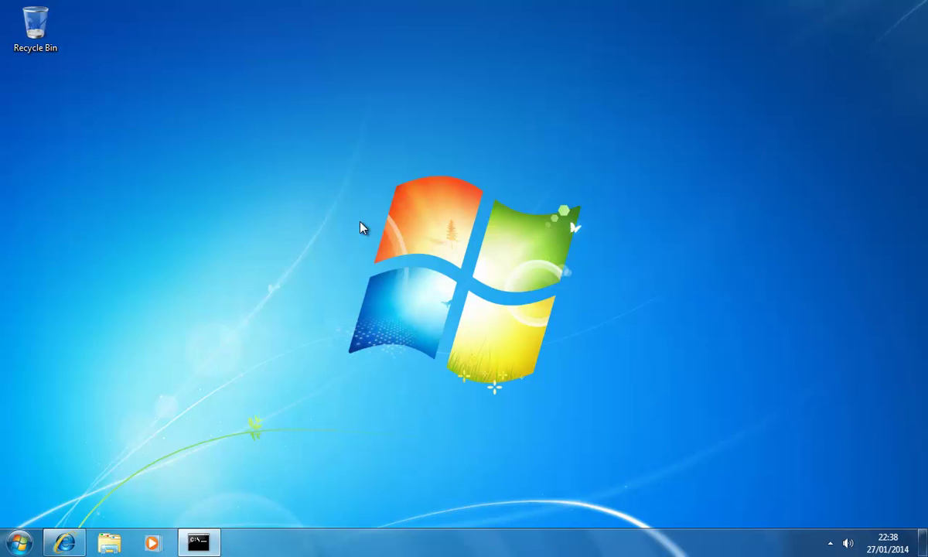